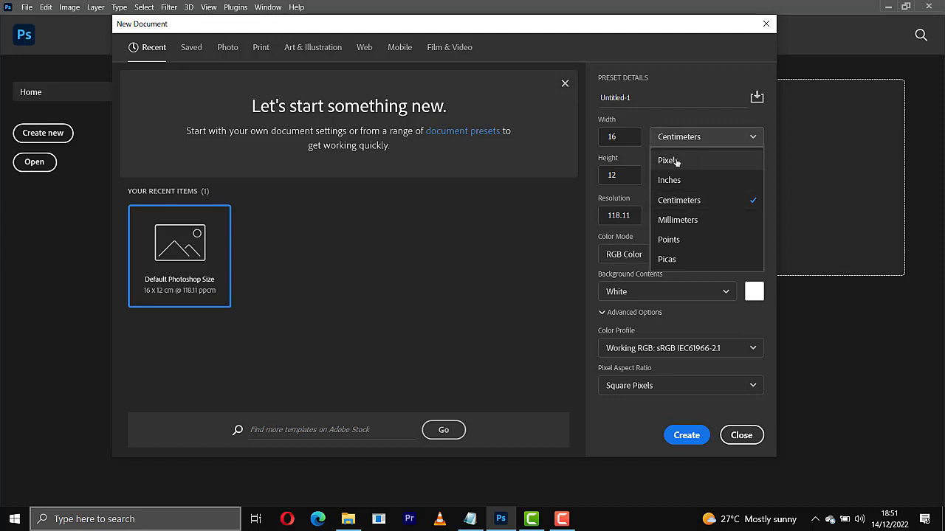
# Set the new document's units to pixels, with a width of 1200 and a height of 1219.
pyautogui.click(667, 160)
pyautogui.click(631, 140)
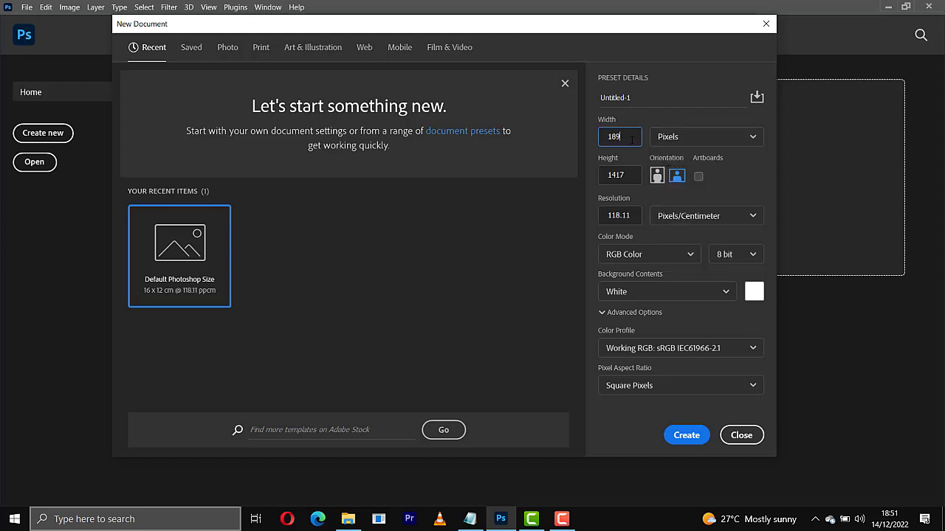
pyautogui.press('BackSpace')
pyautogui.press('BackSpace')
pyautogui.press('BackSpace')
pyautogui.click(632, 175)
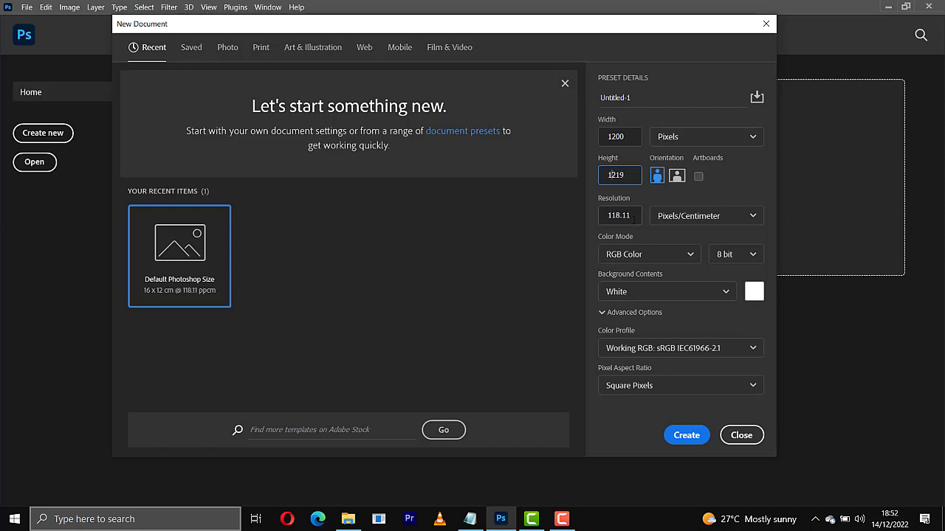
# Set the resolution to 300 pixels/inch and create the document.
pyautogui.moveTo(633, 215); pyautogui.dragTo(596, 222)
pyautogui.press('BackSpace')
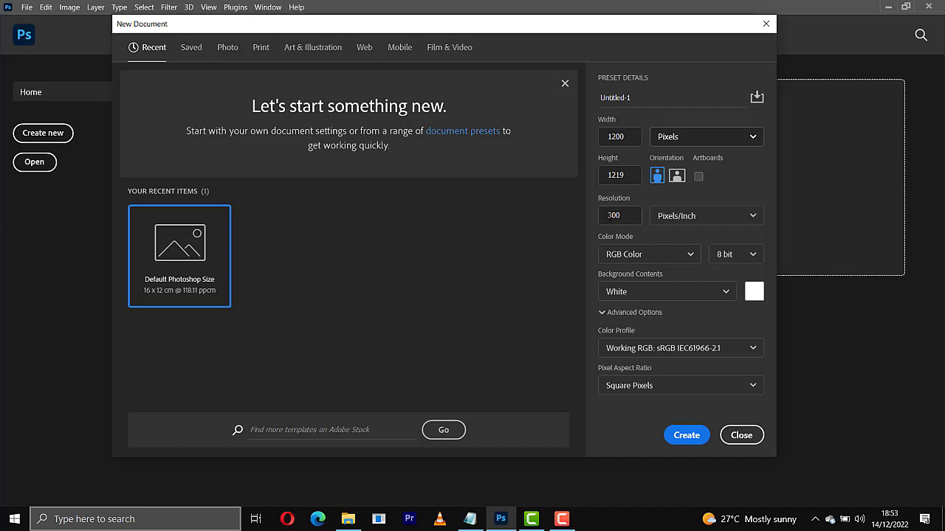
pyautogui.doubleClick(620, 214)
pyautogui.write('300')
pyautogui.click(695, 436)
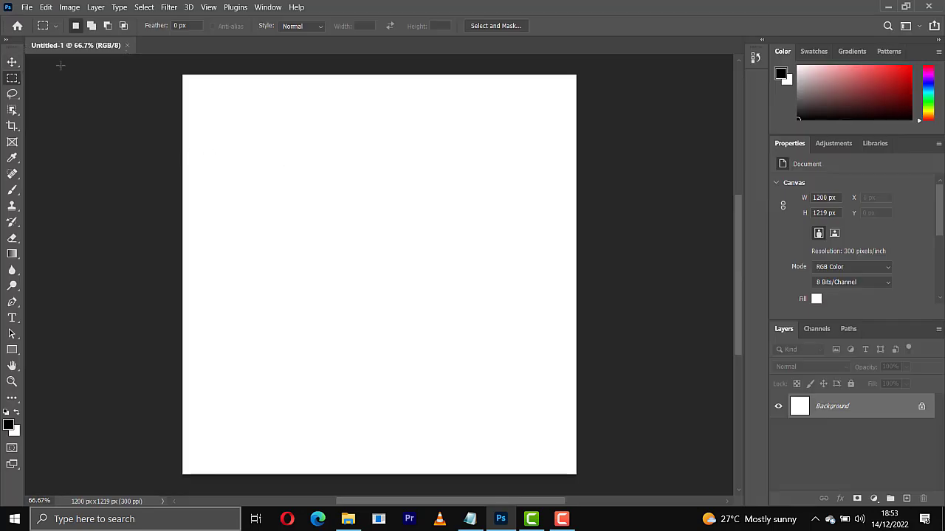
# Show the rulers and add a light grey (e0dede) Solid Color fill layer above the background.
pyautogui.click(14, 63)
pyautogui.hotkey('ctrl', 'r')
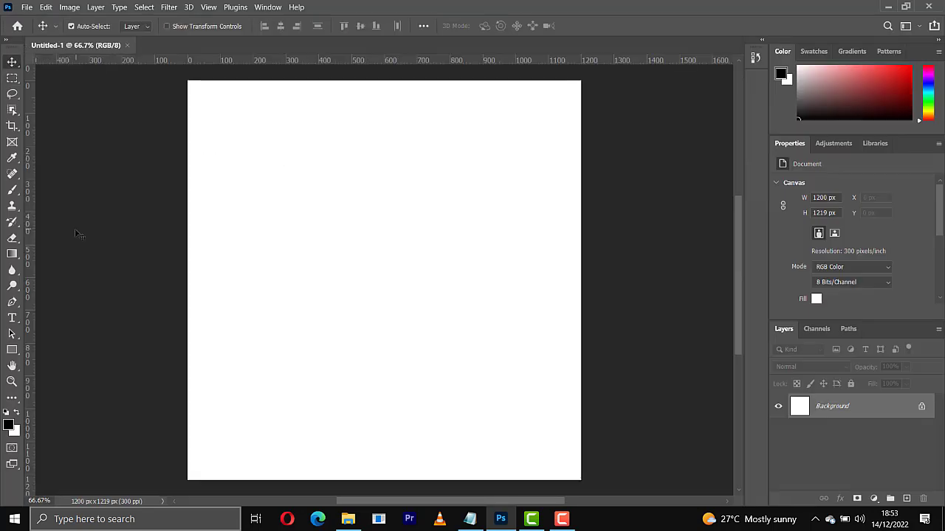
pyautogui.click(874, 499)
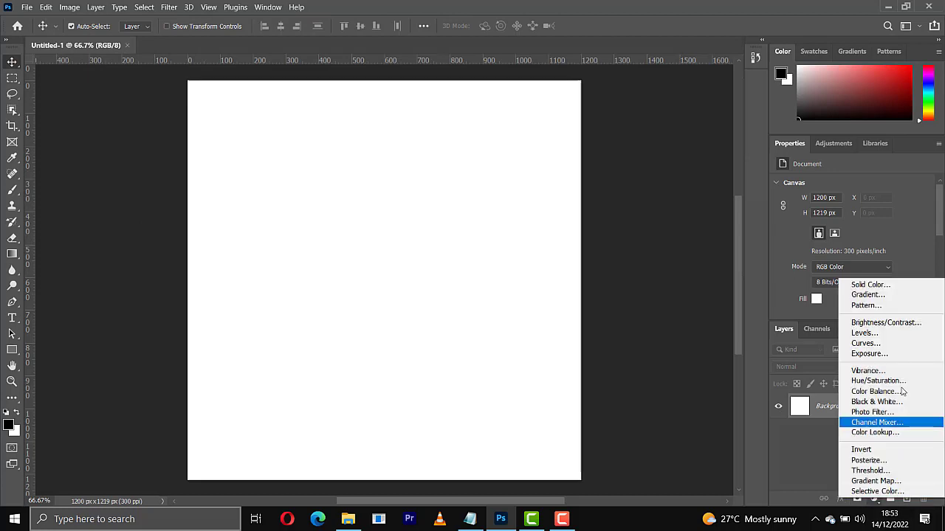
pyautogui.click(871, 287)
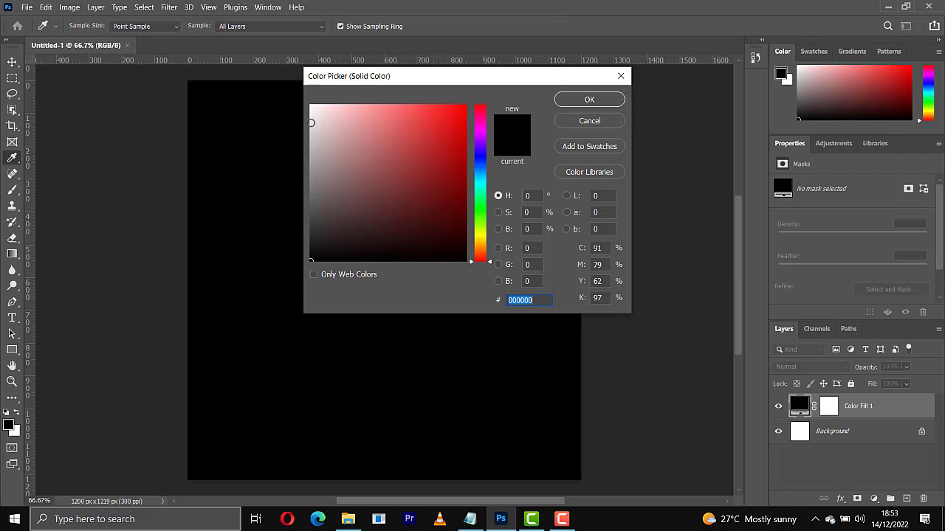
pyautogui.click(312, 124)
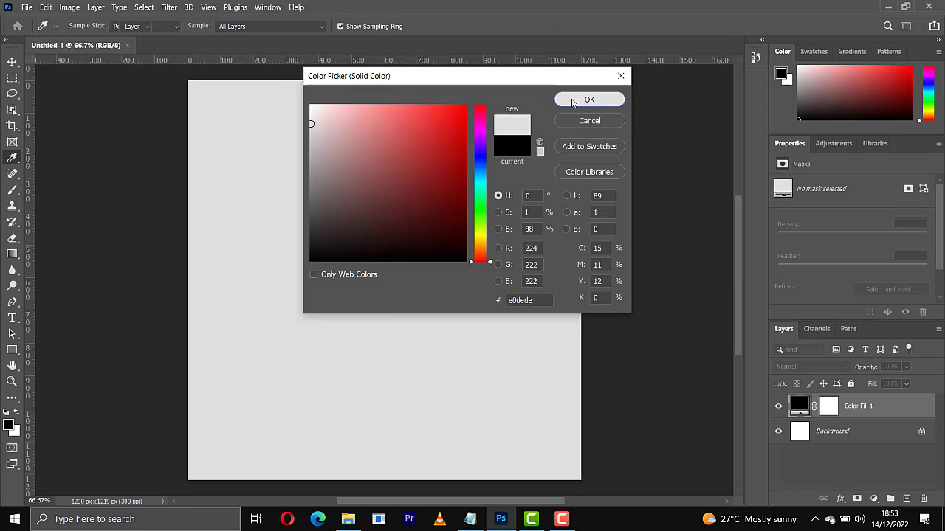
pyautogui.click(568, 99)
pyautogui.press('v')
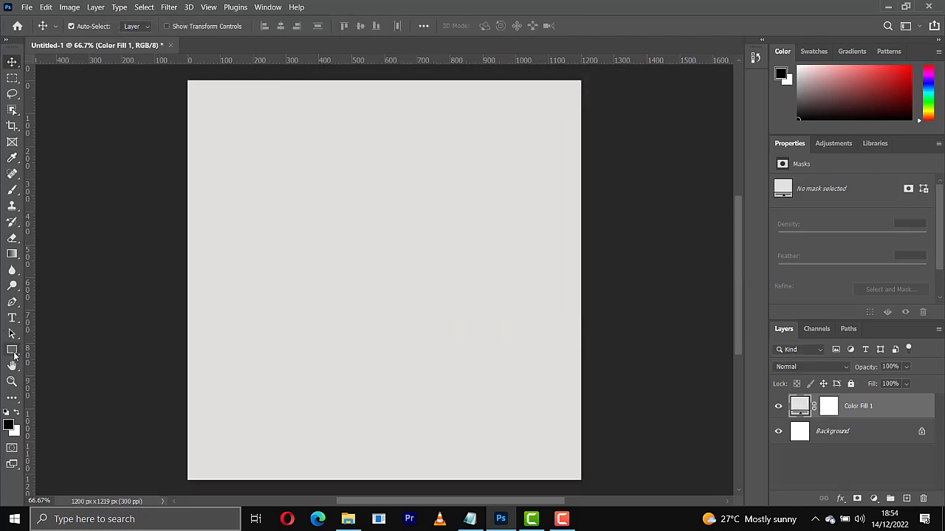
# Draw an upright rectangle shape about 97 px wide and 226 px high near the canvas's upper-left corner.
pyautogui.click(13, 350)
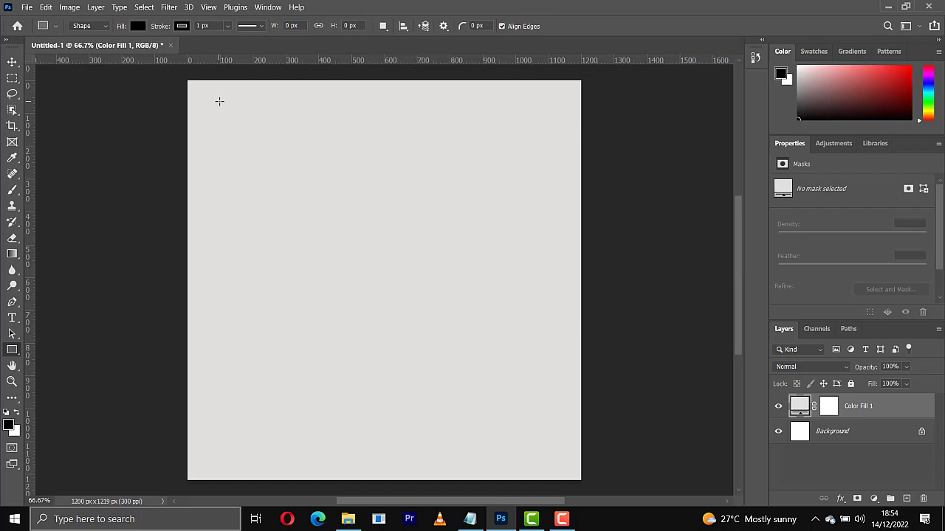
pyautogui.moveTo(219, 101); pyautogui.dragTo(251, 177)
pyautogui.press('v')
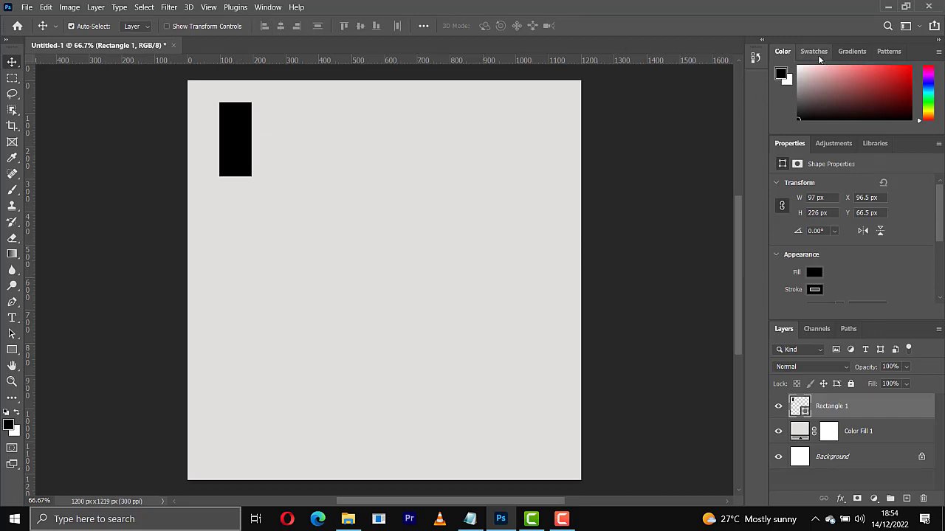
# Fill the rectangle with the yellow swatch from the CMYK group.
pyautogui.click(889, 51)
pyautogui.click(814, 50)
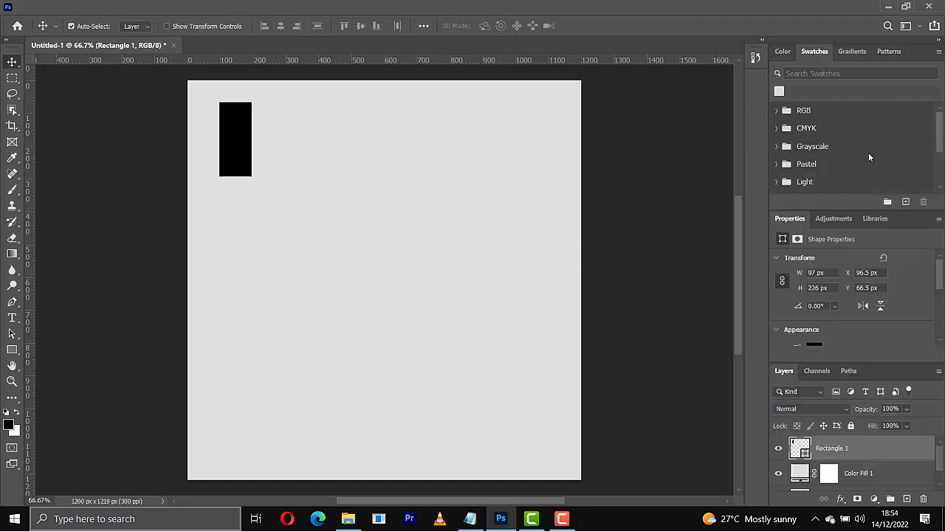
pyautogui.click(775, 128)
pyautogui.click(810, 146)
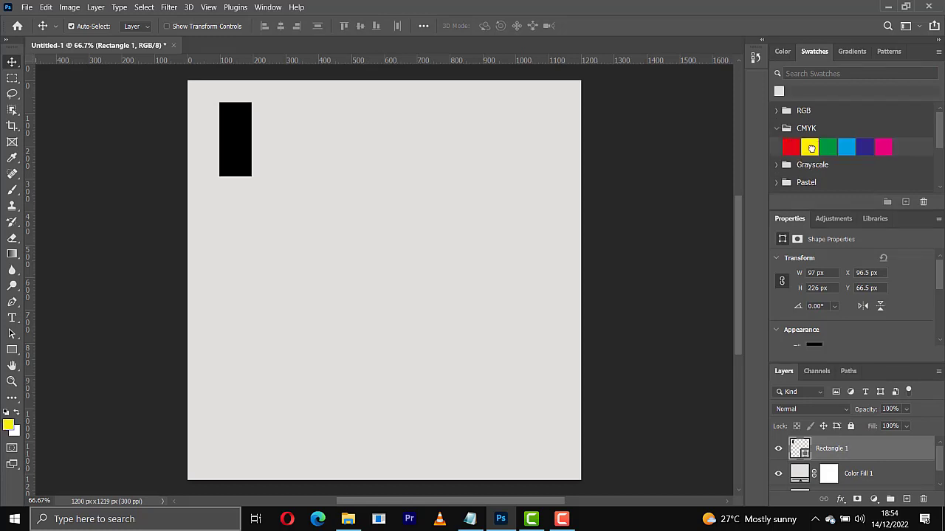
pyautogui.click(776, 130)
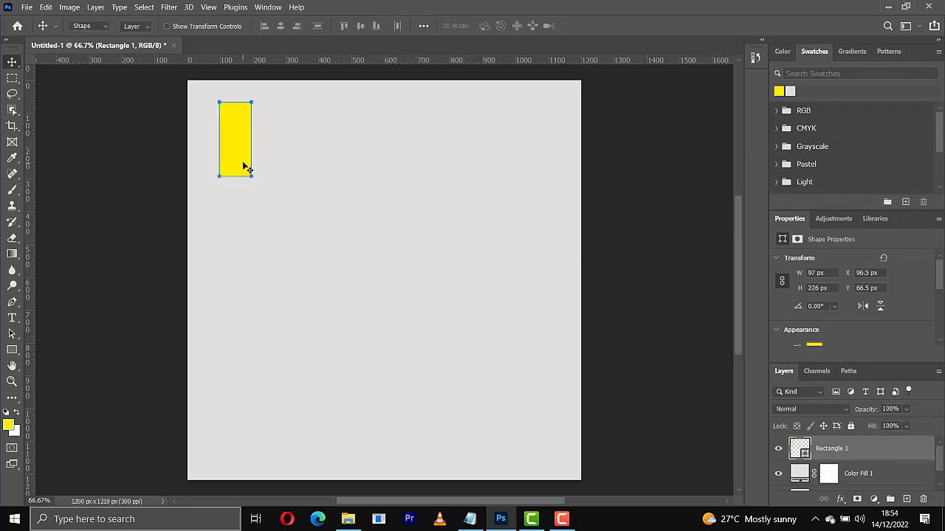
# Remove the yellow rectangle's stroke by setting it to no color.
pyautogui.press('u')
pyautogui.click(181, 26)
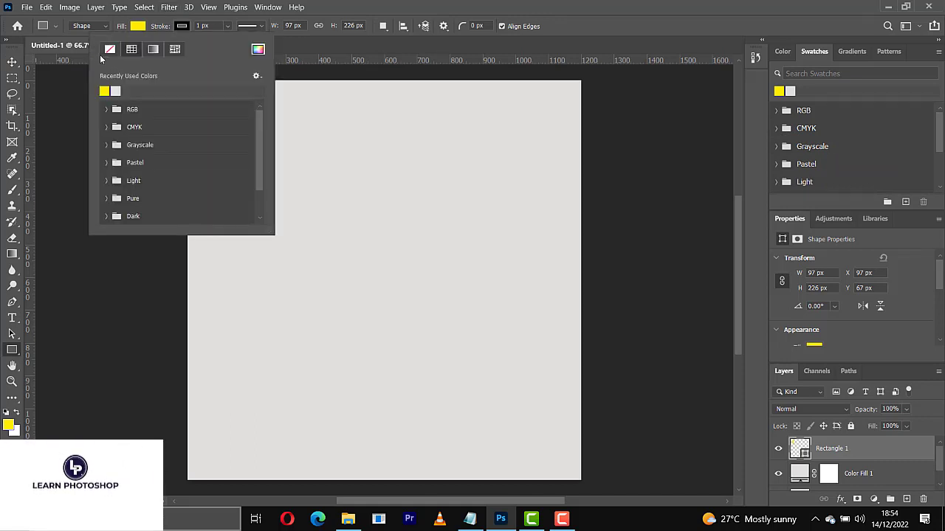
pyautogui.click(12, 61)
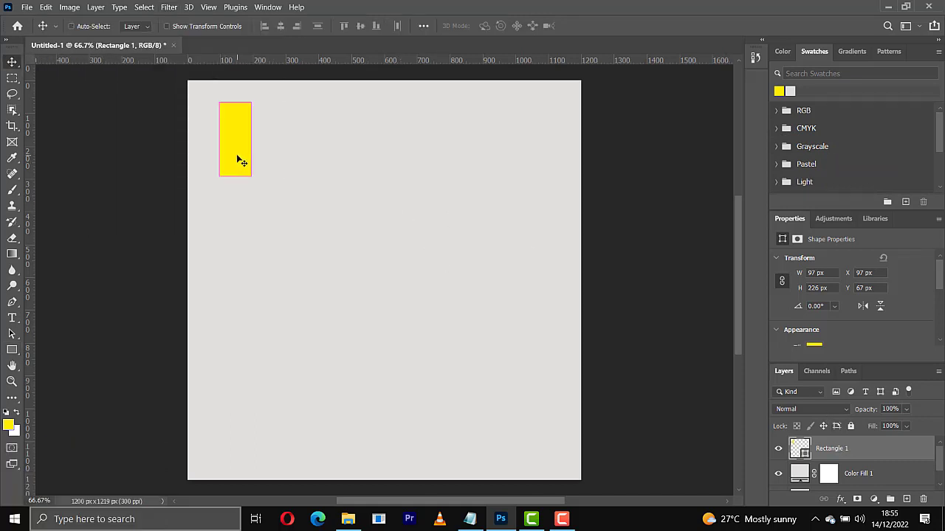
# Duplicate the yellow rectangle and shift the copy 100 px to the right, leaving a thin gap.
pyautogui.hotkey('ctrl', 'j')
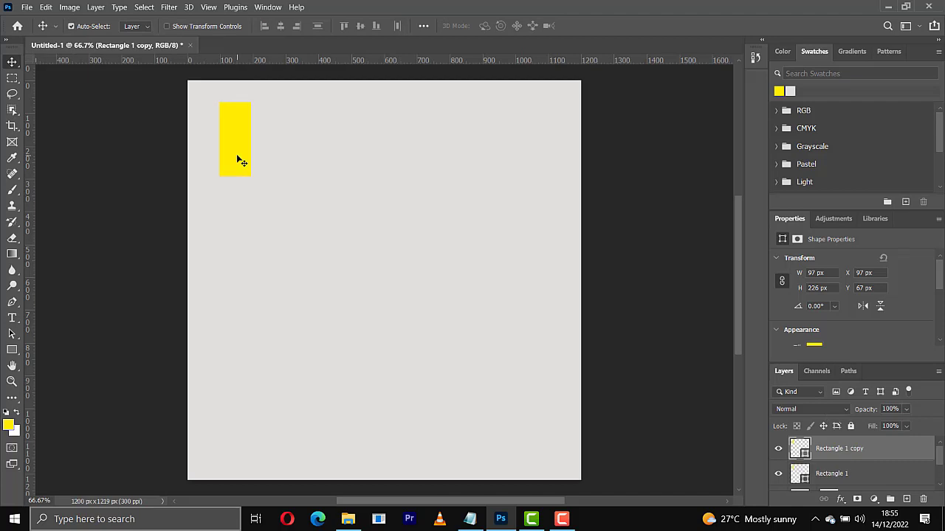
pyautogui.hotkey('shift', 'Right')
pyautogui.hotkey('shift', 'Right')
pyautogui.hotkey('shift', 'Right')
pyautogui.hotkey('shift', 'Right')
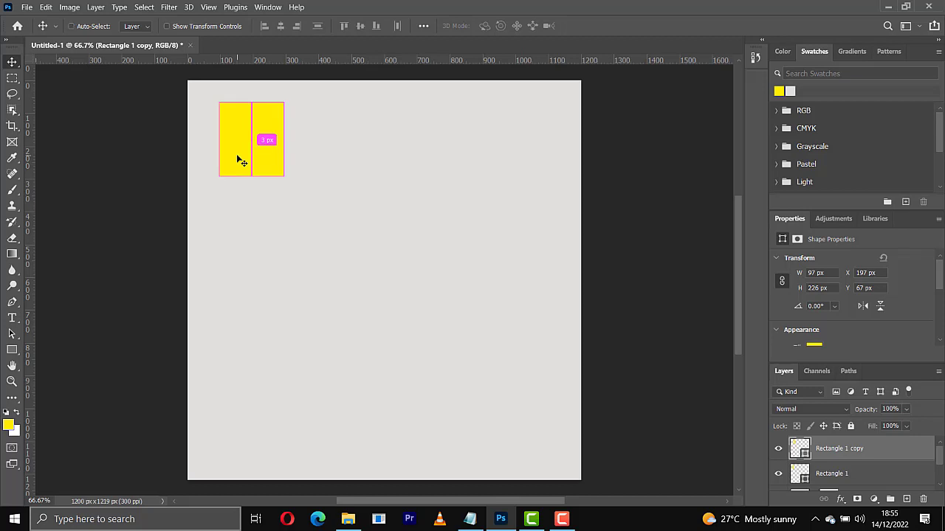
# Duplicate the second rectangle and shift the new copy to X 297 px, completing a row of three.
pyautogui.hotkey('ctrl', 'j')
pyautogui.hotkey('shift', 'Right')
pyautogui.hotkey('shift', 'Right')
pyautogui.hotkey('shift', 'Right')
pyautogui.hotkey('shift', 'Right')
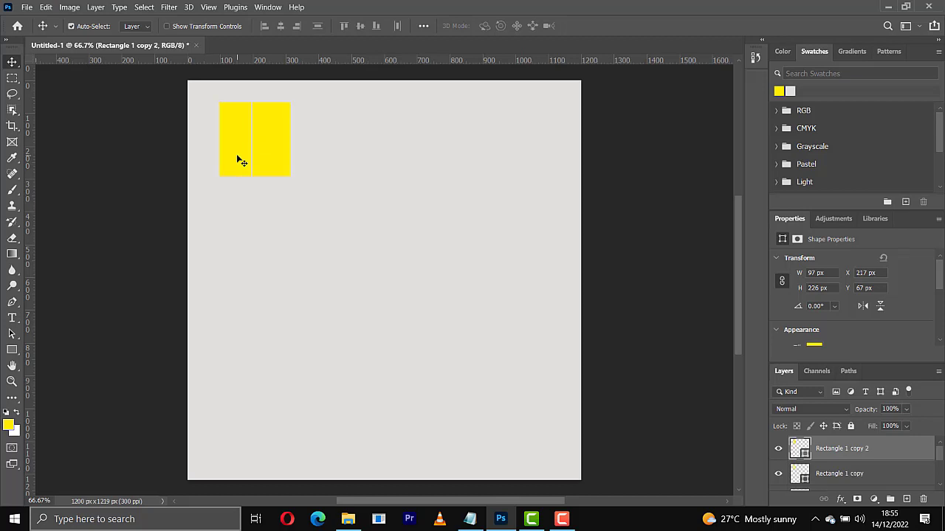
# Select the three rectangle layers and convert them into one smart object.
pyautogui.scroll(-1, 883, 431)
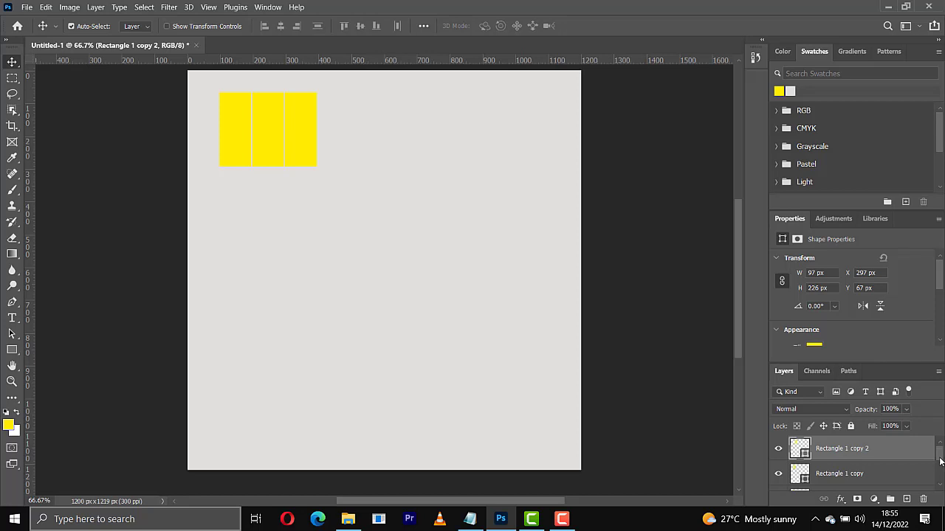
pyautogui.scroll(-1, 940, 461)
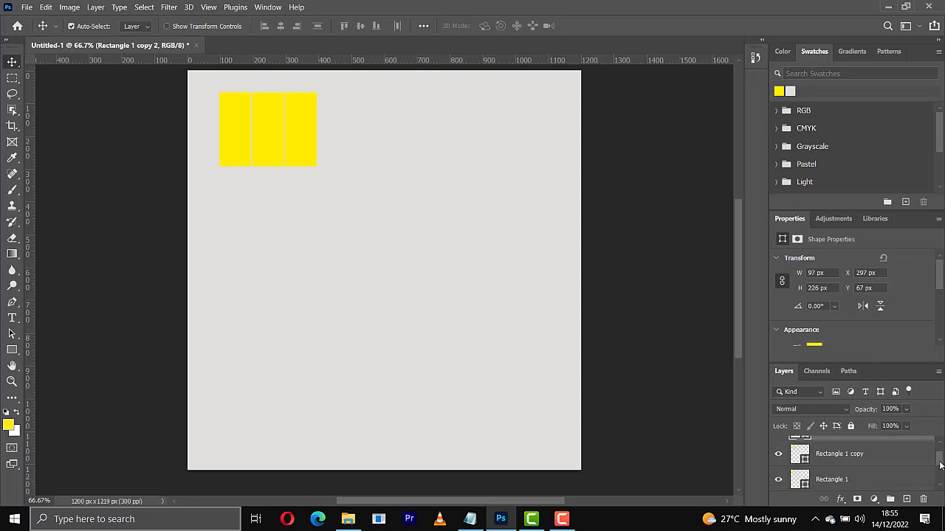
pyautogui.keyDown('shift'); pyautogui.click(847, 484); pyautogui.keyUp('shift')
pyautogui.rightClick(799, 294)
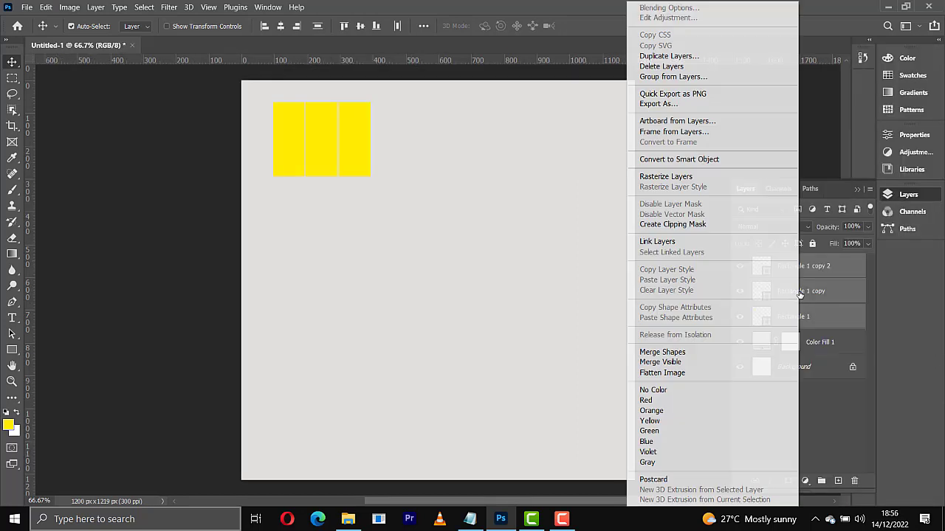
pyautogui.click(659, 161)
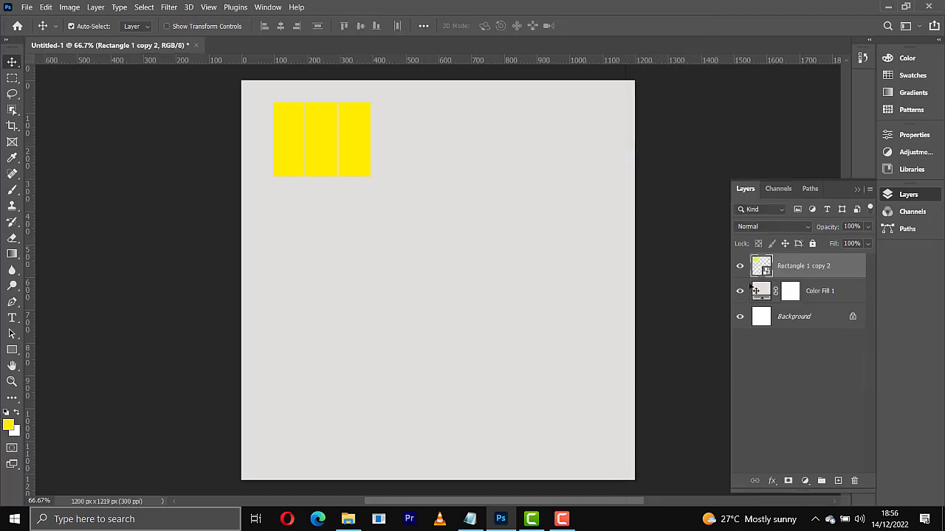
# Duplicate the row of three rectangles and move the copy directly below the original, leaving a thin gap.
pyautogui.hotkey('ctrl', 'j')
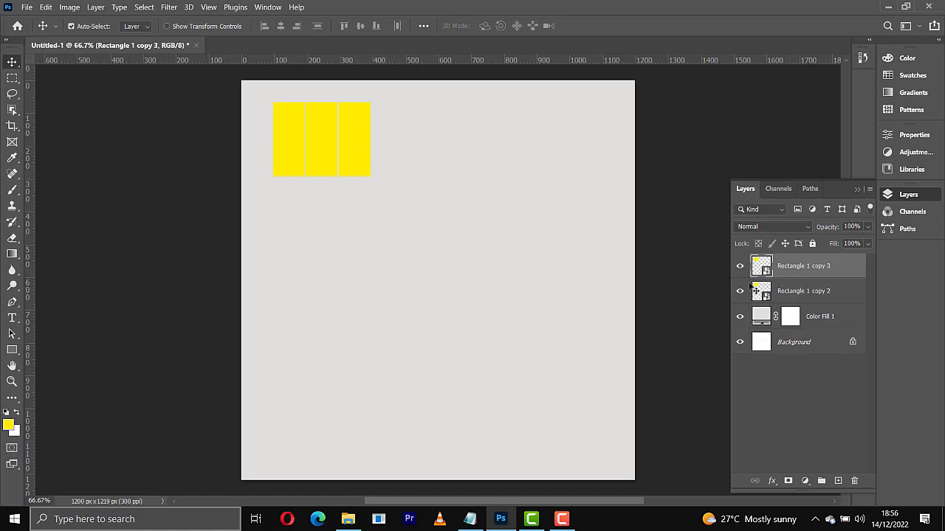
pyautogui.hotkey('shift', 'Down')
pyautogui.hotkey('shift', 'Down')
pyautogui.hotkey('shift', 'Down')
pyautogui.hotkey('shift', 'Down')
pyautogui.hotkey('shift', 'Down')
pyautogui.hotkey('shift', 'Down')
pyautogui.hotkey('shift', 'Down')
pyautogui.hotkey('shift', 'Down')
pyautogui.hotkey('shift', 'Down')
pyautogui.hotkey('shift', 'Down')
pyautogui.hotkey('shift', 'Down')
pyautogui.hotkey('shift', 'Down')
pyautogui.hotkey('shift', 'Down')
pyautogui.hotkey('shift', 'Down')
pyautogui.hotkey('shift', 'Down')
pyautogui.hotkey('shift', 'Down')
pyautogui.hotkey('shift', 'Down')
pyautogui.hotkey('shift', 'Down')
# Select both row layers and convert them into a single smart object.
pyautogui.keyDown('shift'); pyautogui.click(796, 296); pyautogui.keyUp('shift')
pyautogui.rightClick(796, 297)
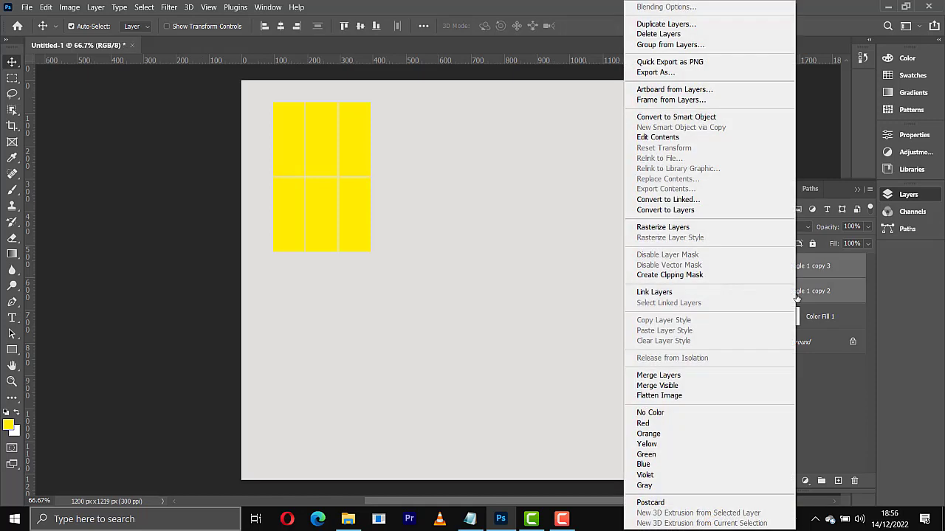
pyautogui.click(668, 117)
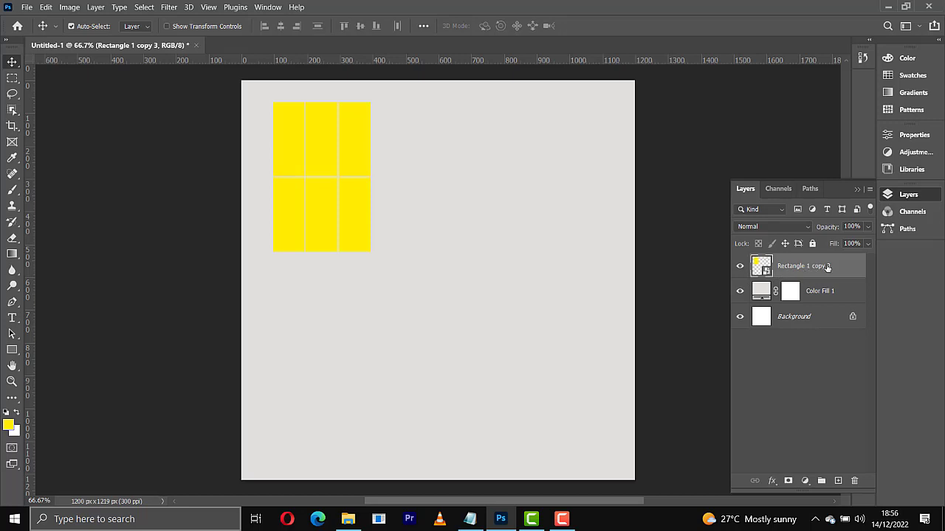
# Rename the six-rectangle block Rectangle 1 and place a duplicate of it to its right with a narrow gap.
pyautogui.hotkey('ctrl', 'z')
pyautogui.hotkey('ctrl', 'z')
pyautogui.hotkey('ctrl', 'z')
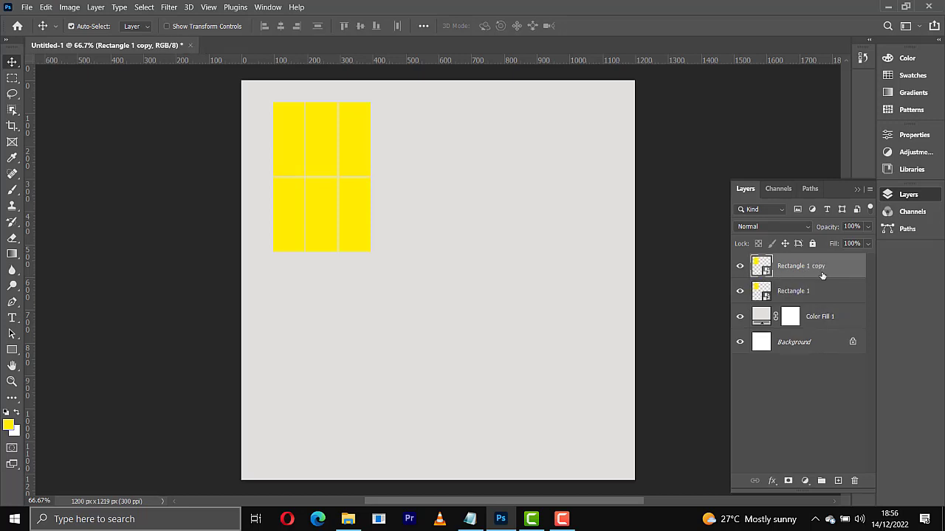
pyautogui.hotkey('ctrl', 'shift', 'z')
# Rename the duplicated block's layer as Rectangle 2.
pyautogui.doubleClick(800, 265)
pyautogui.moveTo(824, 267); pyautogui.dragTo(809, 270)
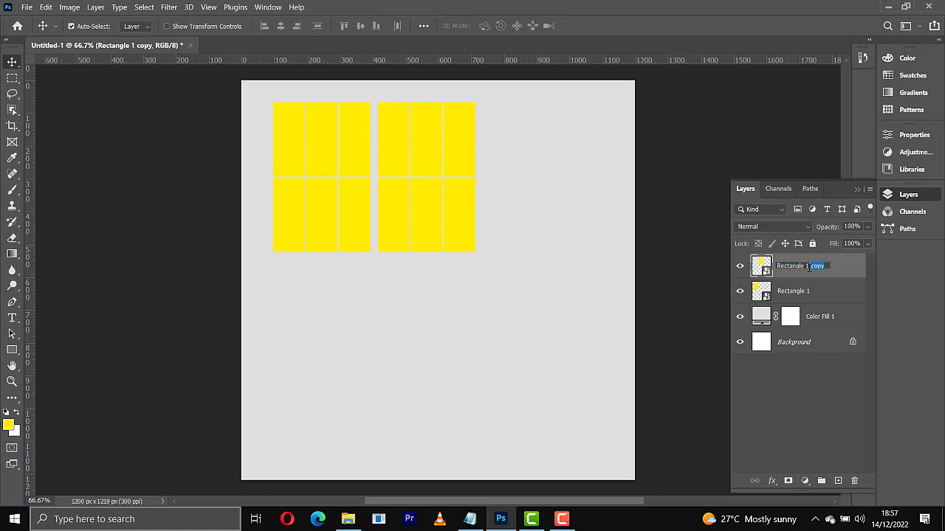
pyautogui.write('2')
pyautogui.press('Return')
# Duplicate the Rectangle 2 block and move the copy to its right, keeping the same narrow gap between blocks.
pyautogui.press('ctrl')
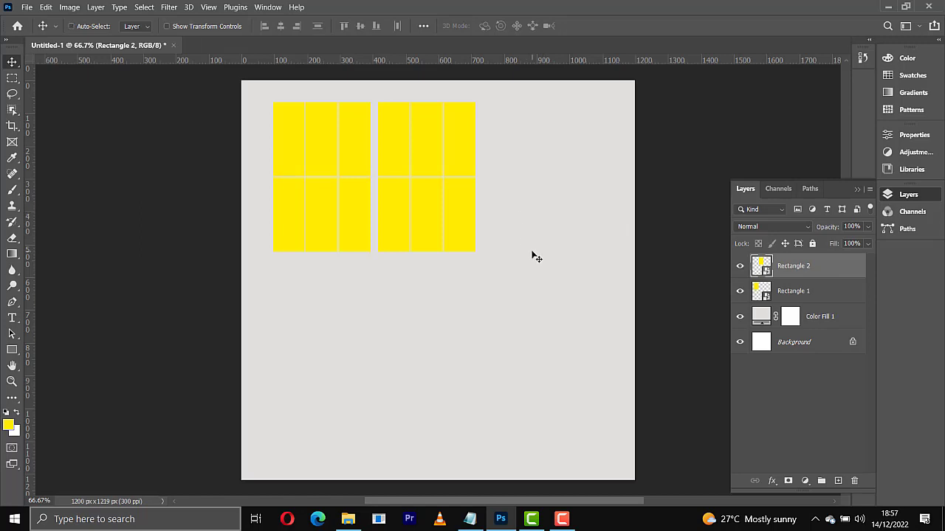
pyautogui.hotkey('ctrl', 'j')
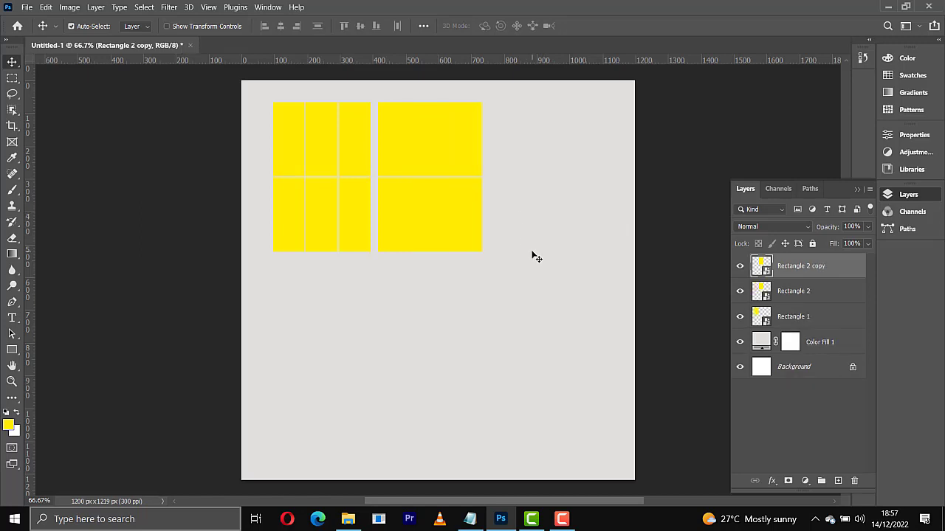
pyautogui.hotkey('shift', 'Right')
pyautogui.hotkey('shift', 'Right')
pyautogui.hotkey('shift', 'Right')
pyautogui.hotkey('shift', 'Right')
pyautogui.hotkey('shift', 'Right')
pyautogui.hotkey('shift', 'Right')
pyautogui.hotkey('shift', 'Right')
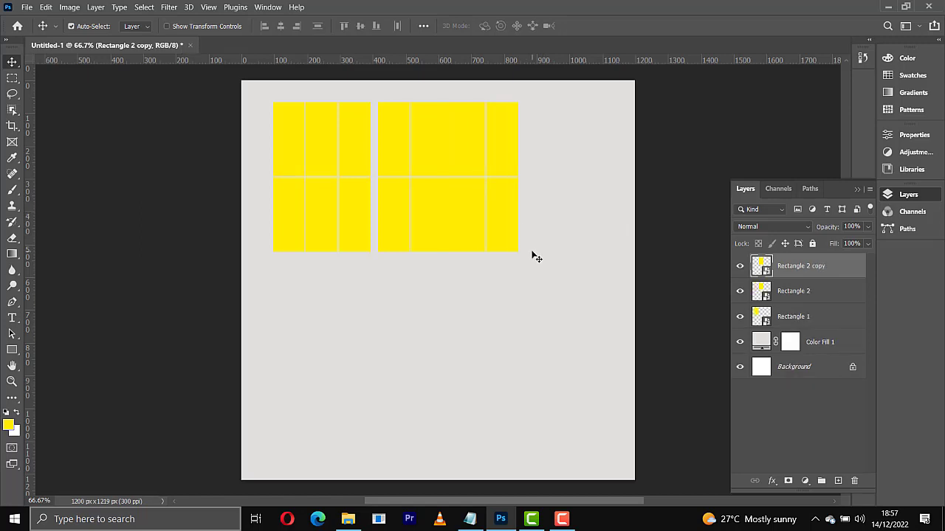
pyautogui.hotkey('shift', 'Right')
pyautogui.hotkey('shift', 'Right')
pyautogui.hotkey('shift', 'Right')
pyautogui.hotkey('shift', 'Right')
pyautogui.hotkey('shift', 'Right')
pyautogui.hotkey('shift', 'Right')
pyautogui.hotkey('shift', 'Right')
pyautogui.hotkey('shift', 'Right')
pyautogui.hotkey('shift', 'Right')
pyautogui.hotkey('shift', 'Right')
pyautogui.hotkey('shift', 'Right')
pyautogui.hotkey('shift', 'Right')
# Rename the third block's layer as Rectangle 3.
pyautogui.doubleClick(807, 266)
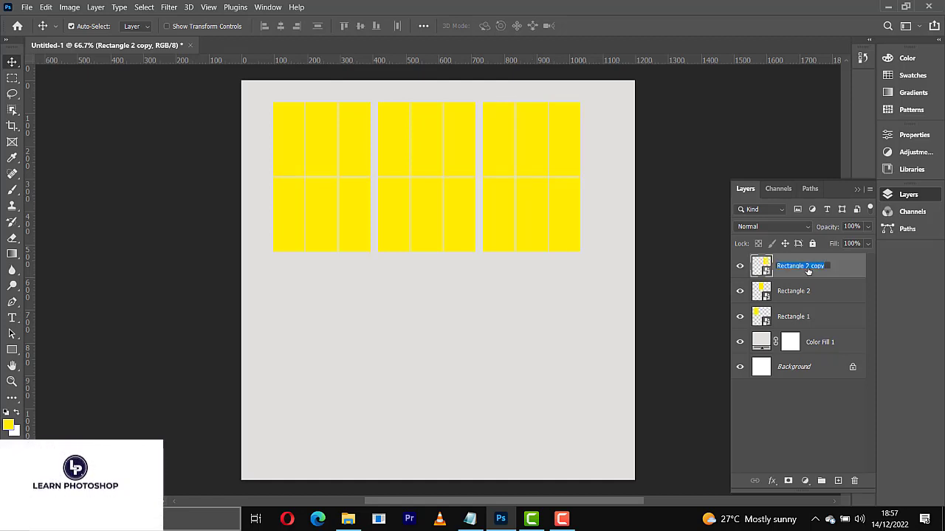
pyautogui.write('Rectangle 3')
pyautogui.press('Return')
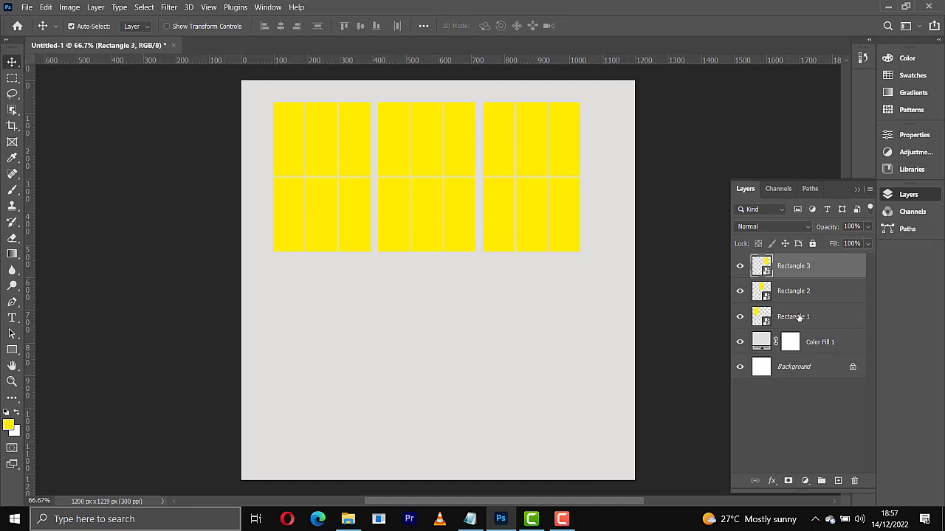
# Select the Rectangle 1 block and place the Jeni 2 image from the project folder directly above its layer.
pyautogui.keyDown('shift'); pyautogui.click(799, 317); pyautogui.keyUp('shift')
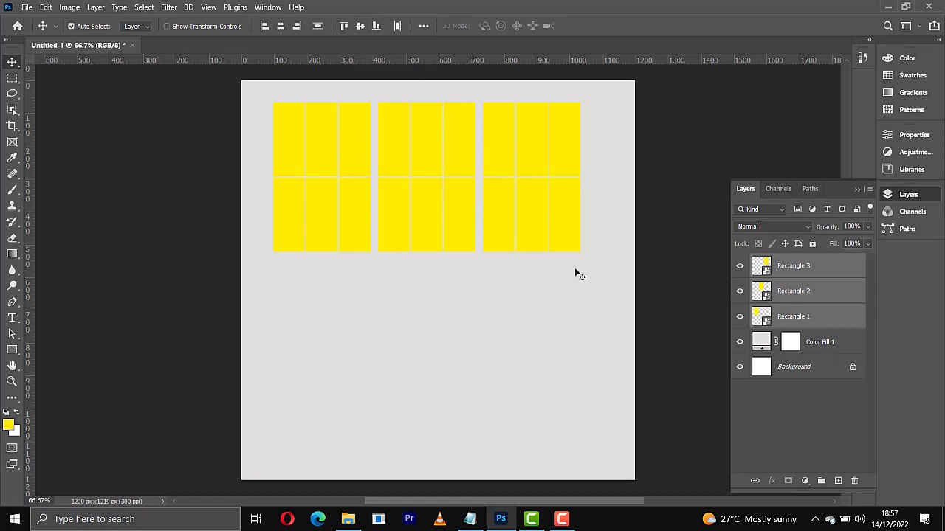
pyautogui.click(792, 267)
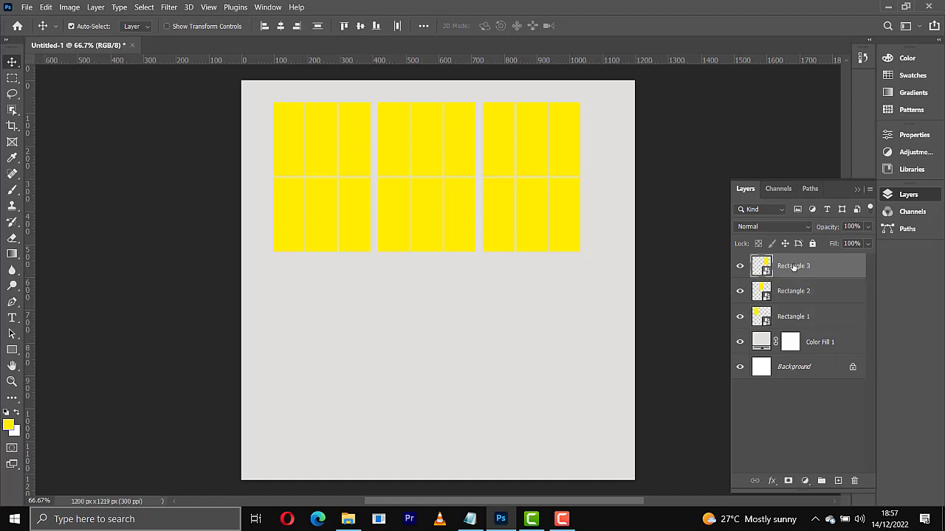
pyautogui.click(324, 222)
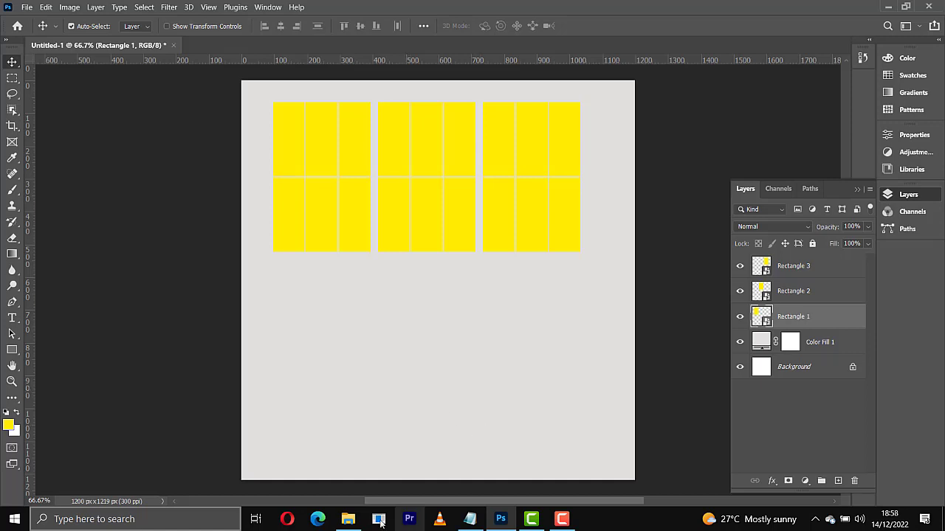
pyautogui.click(358, 525)
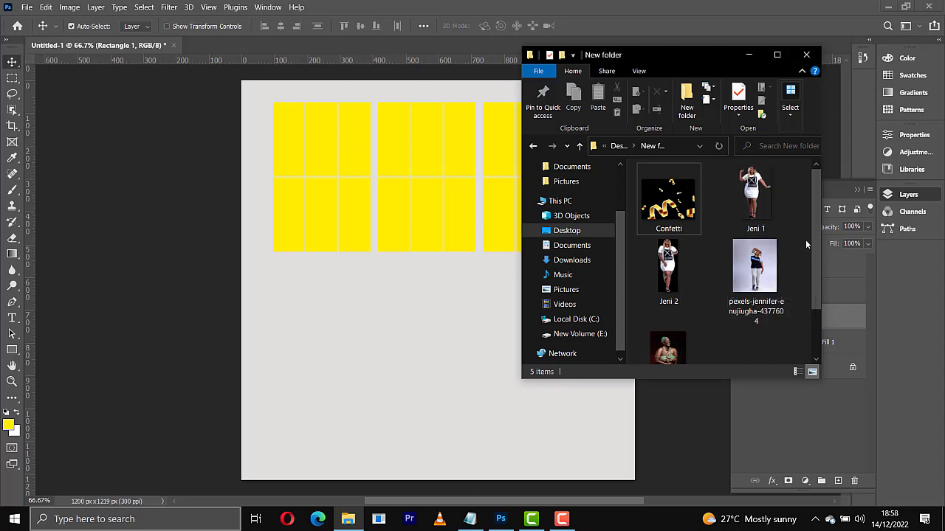
pyautogui.click(765, 198)
pyautogui.moveTo(765, 198); pyautogui.dragTo(333, 204)
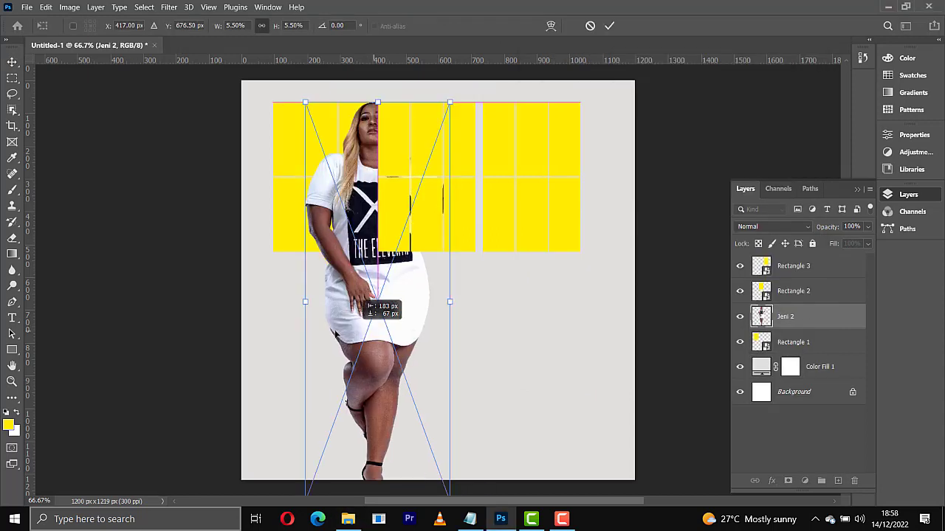
# Scale the placed cut-out to about 3.88%, position it over the first block, and clip it to Rectangle 1.
pyautogui.moveTo(351, 332); pyautogui.dragTo(263, 346)
pyautogui.moveTo(380, 309); pyautogui.dragTo(333, 311)
pyautogui.moveTo(295, 287); pyautogui.dragTo(327, 249)
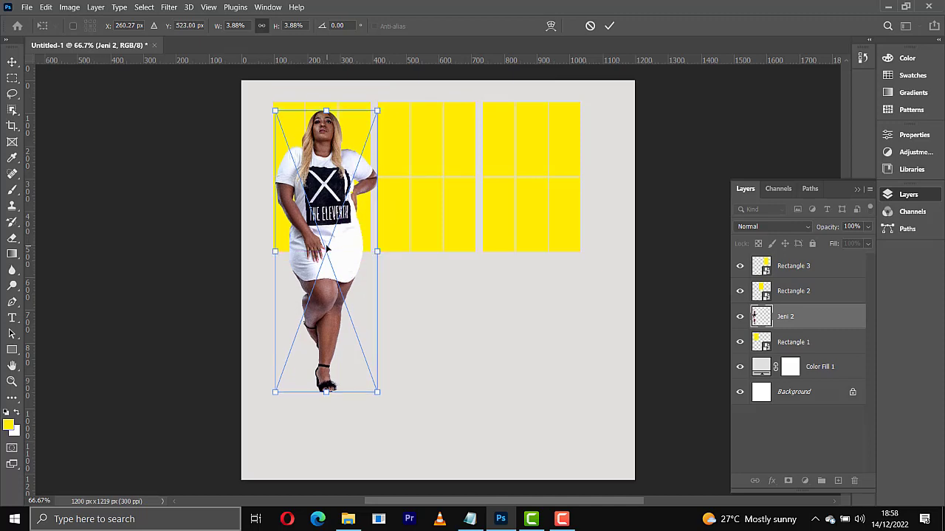
pyautogui.press('Return')
pyautogui.rightClick(785, 316)
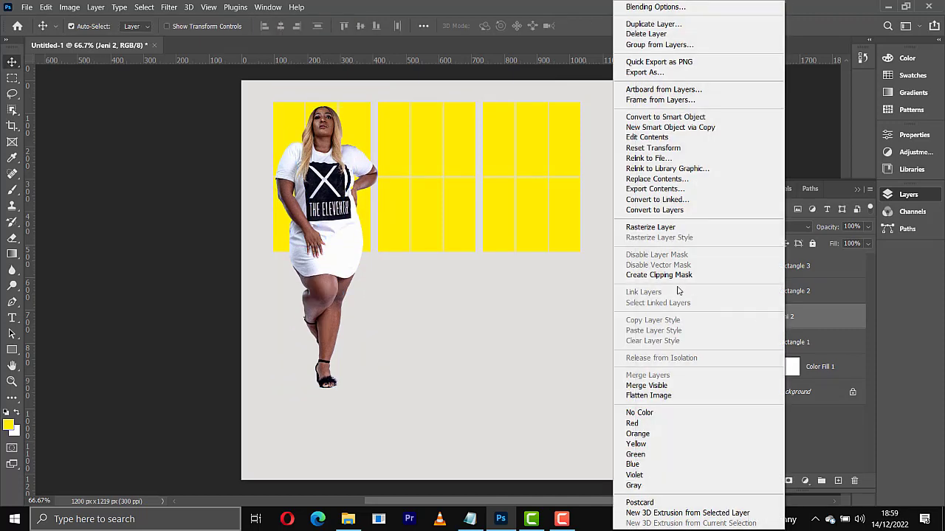
pyautogui.click(664, 277)
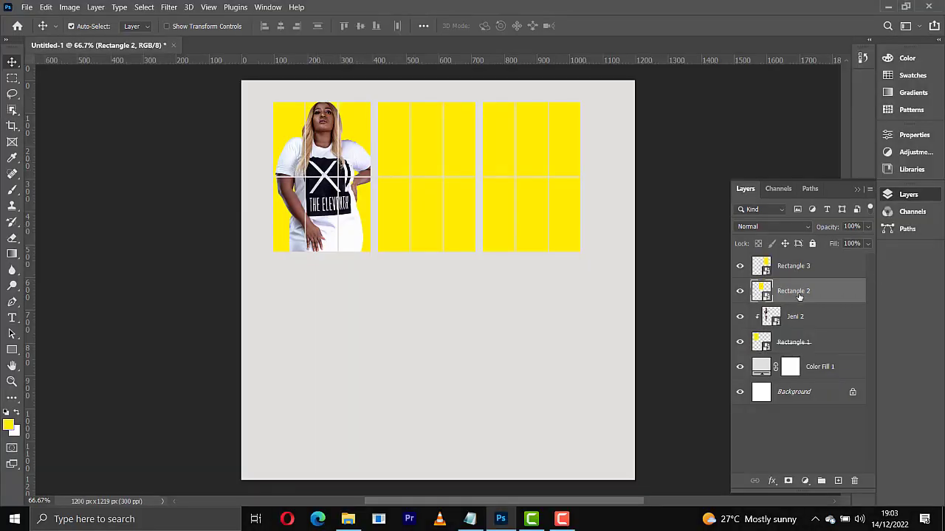
# Place the Pexels photo 4730795 over the Rectangle 2 block, scaled to about 2.92%, and clip it to that block.
pyautogui.click(338, 523)
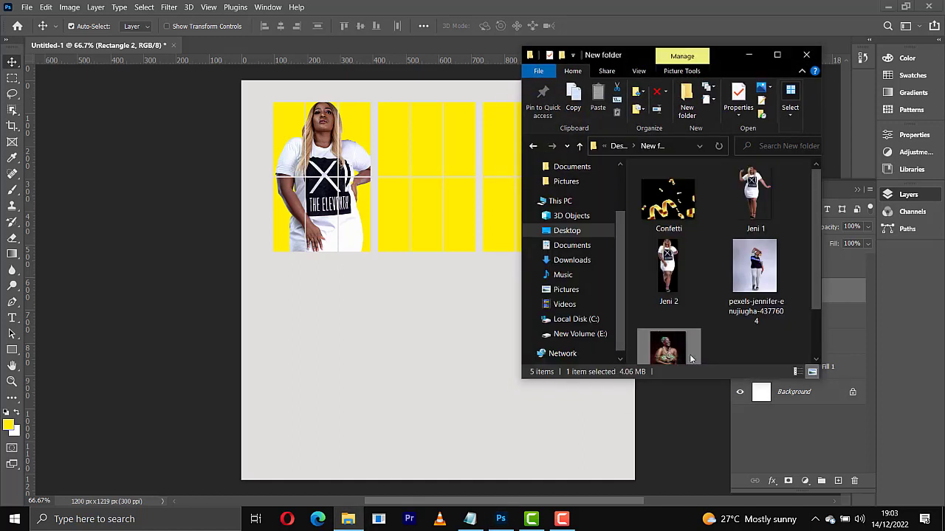
pyautogui.moveTo(691, 359); pyautogui.dragTo(422, 308)
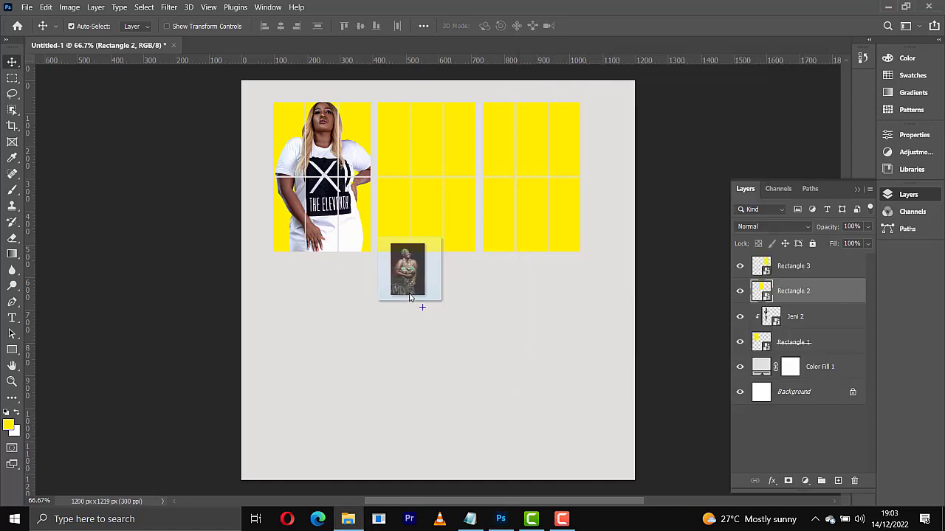
pyautogui.moveTo(570, 479); pyautogui.dragTo(452, 373)
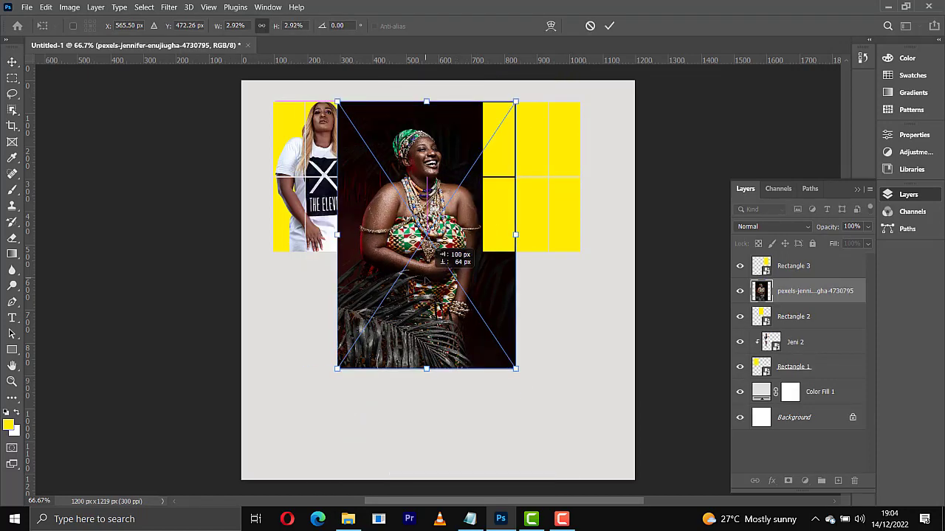
pyautogui.press('Return')
pyautogui.rightClick(787, 295)
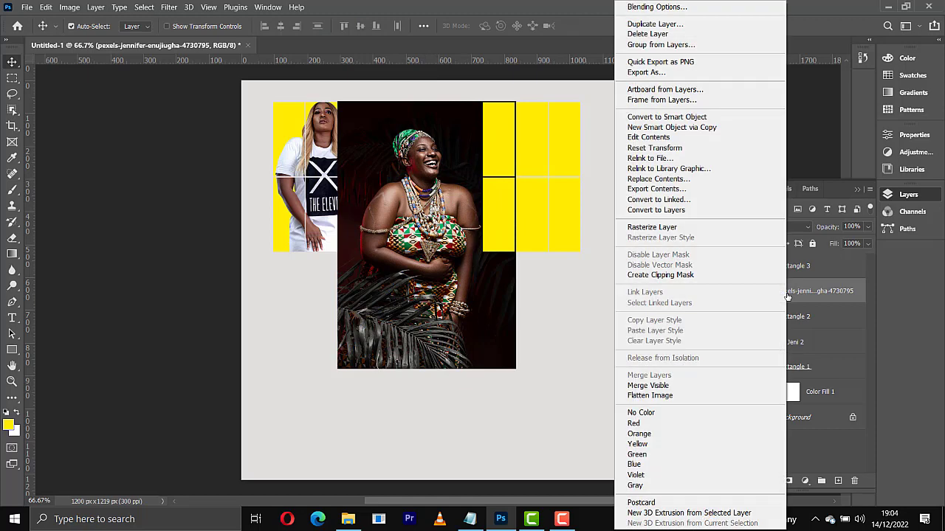
pyautogui.click(674, 275)
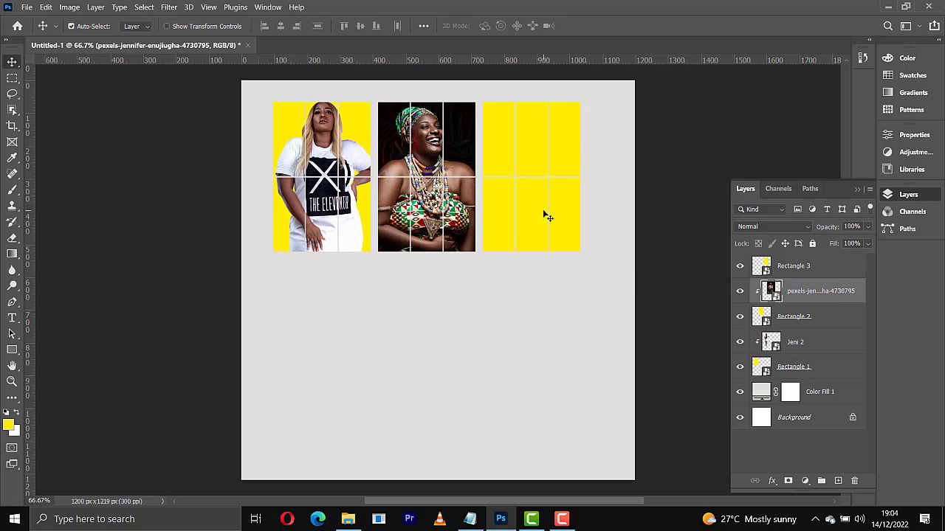
# Place the Pexels photo 4377604 over the Rectangle 3 block, scaled to about 2.95%, and clip it to that block.
pyautogui.click(543, 213)
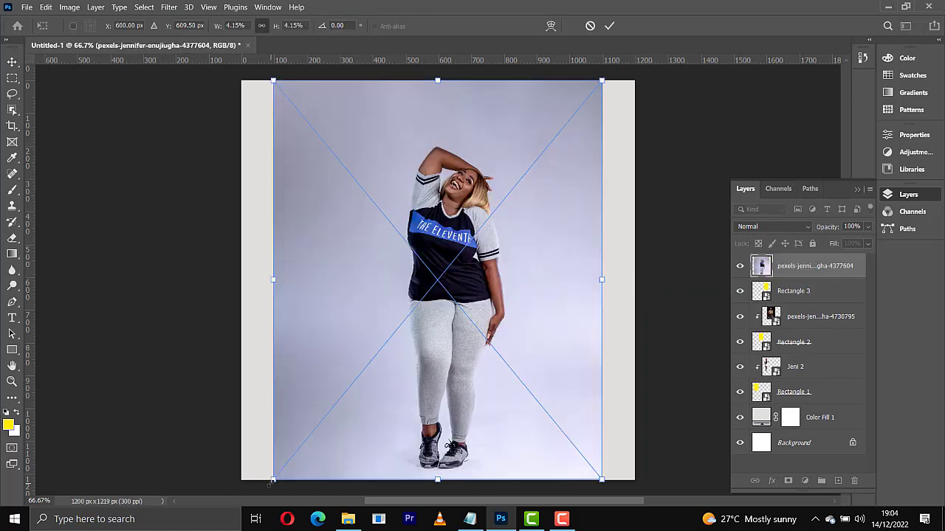
pyautogui.moveTo(272, 480); pyautogui.dragTo(391, 390)
pyautogui.press('Return')
pyautogui.rightClick(801, 267)
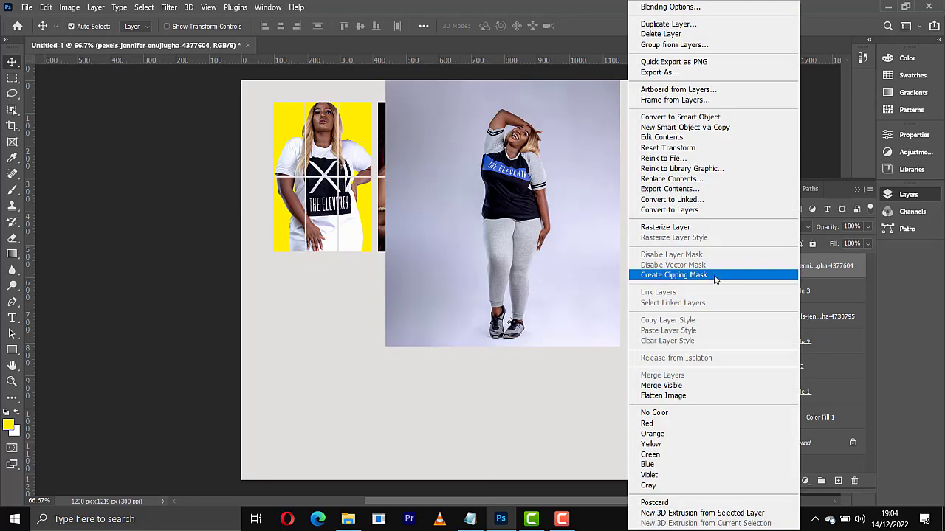
pyautogui.click(696, 277)
# Shift the third clipped photo slightly to the right and enlarge it so the model fills more of the block.
pyautogui.moveTo(536, 209); pyautogui.dragTo(551, 209)
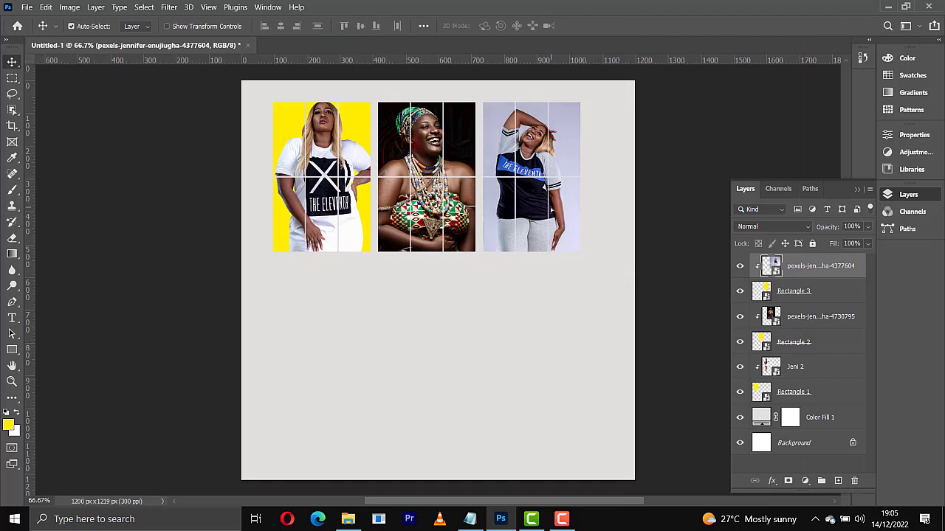
pyautogui.hotkey('ctrl', 't')
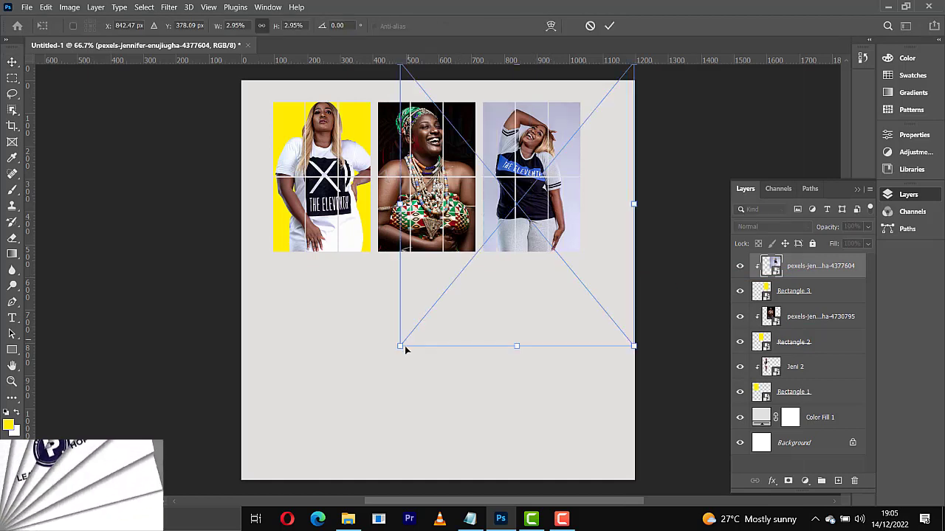
pyautogui.press('Return')
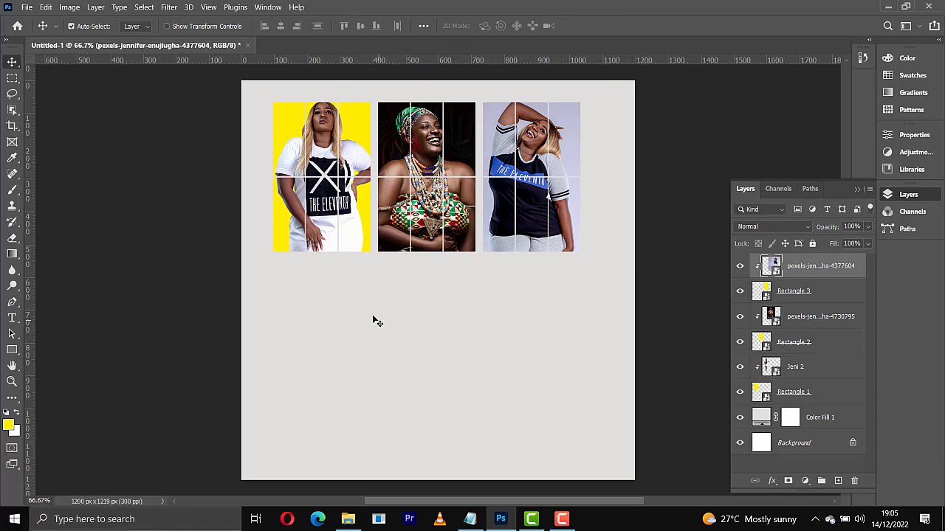
# Draw a thin horizontal rectangle about 298 x 8 px just below the first photo block, matching its width.
pyautogui.click(12, 351)
pyautogui.rightClick(12, 354)
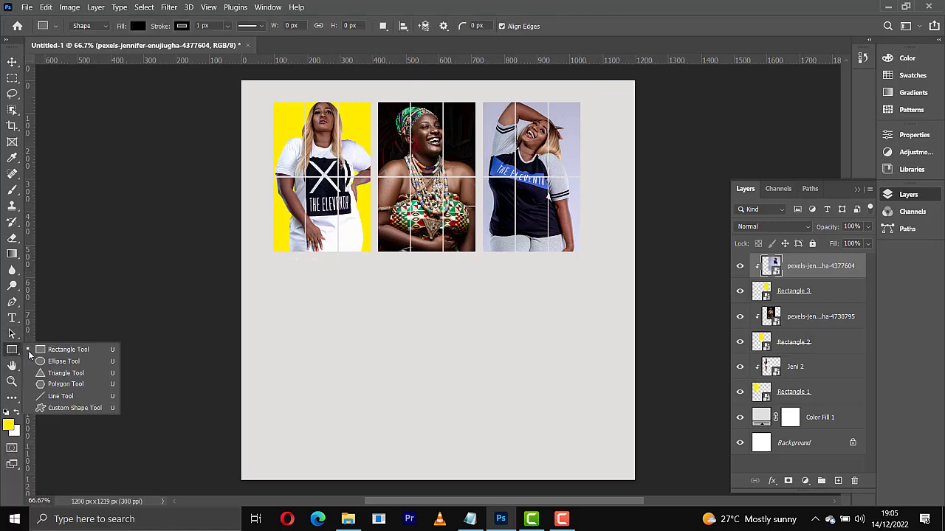
pyautogui.click(51, 355)
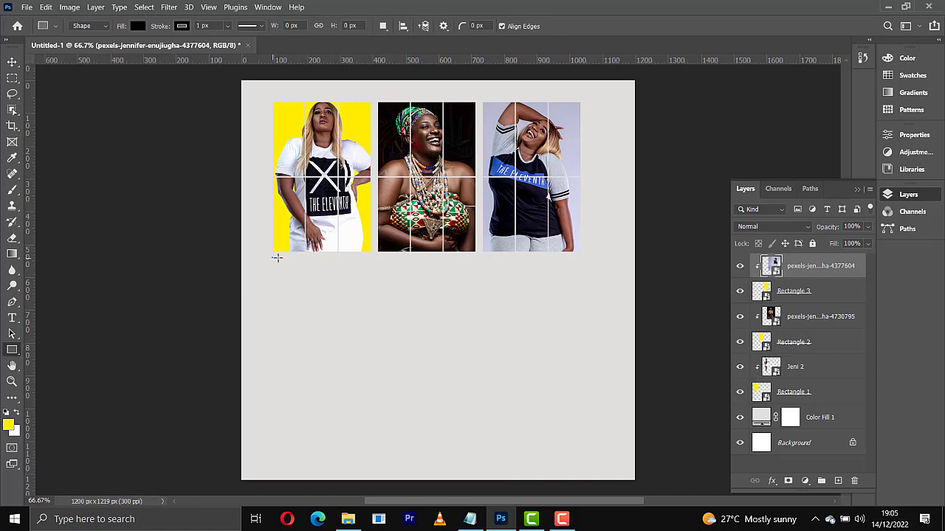
pyautogui.moveTo(271, 255); pyautogui.dragTo(371, 261)
# Fill the thin rectangle with the recently used light grey and remove its stroke.
pyautogui.click(138, 25)
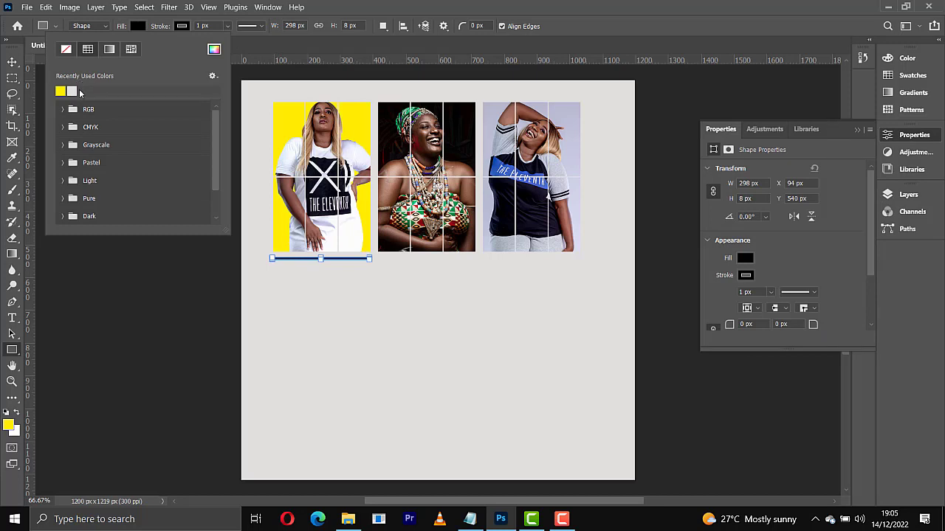
pyautogui.click(73, 90)
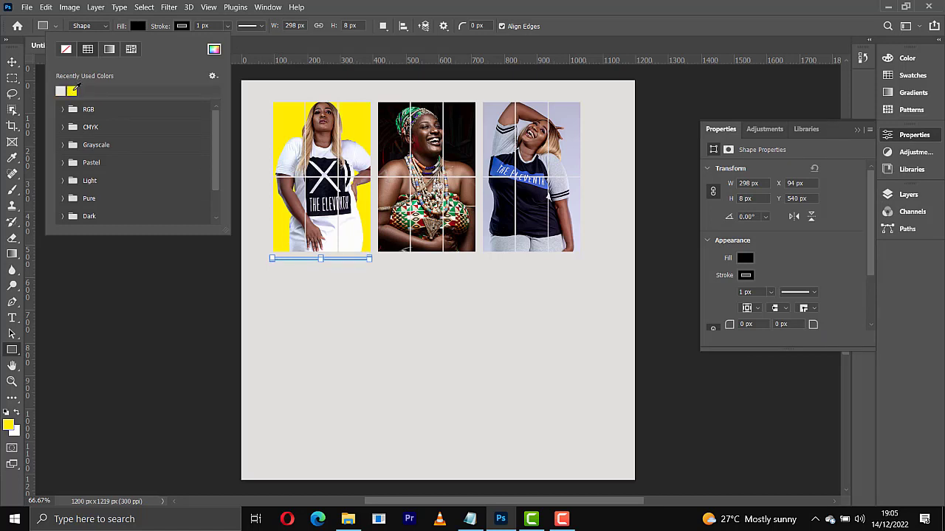
pyautogui.click(182, 27)
pyautogui.click(182, 27)
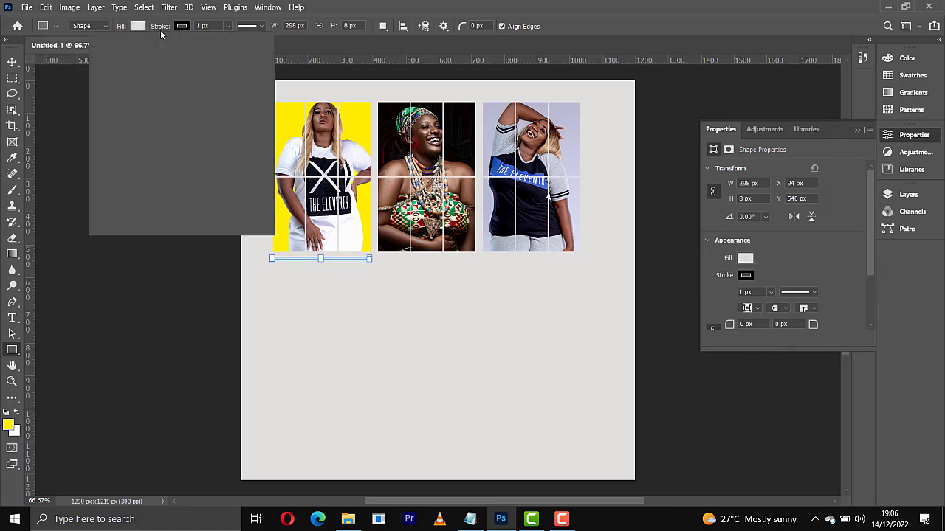
pyautogui.click(109, 50)
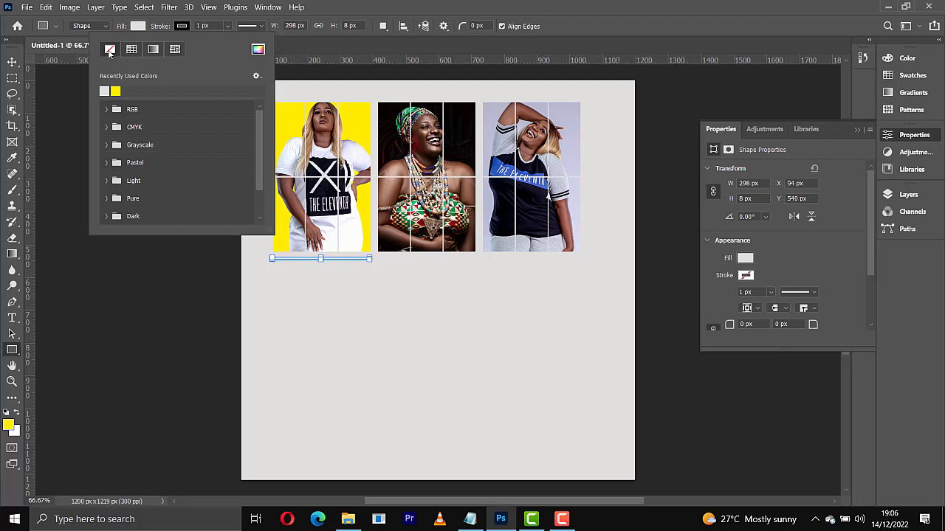
# Add a Multiply drop shadow to the thin rectangle with 35% opacity, 90° angle, 9 px distance and 7 px size.
pyautogui.click(904, 198)
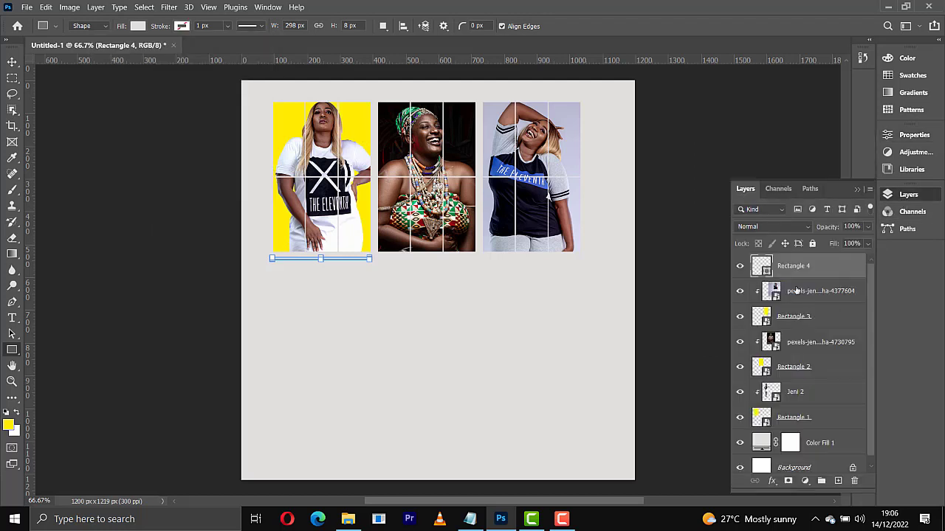
pyautogui.rightClick(791, 268)
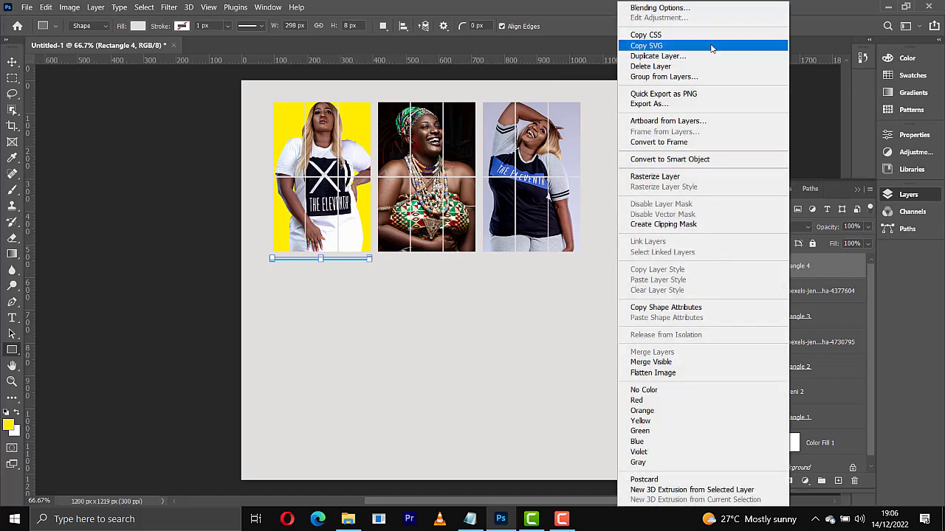
pyautogui.click(657, 8)
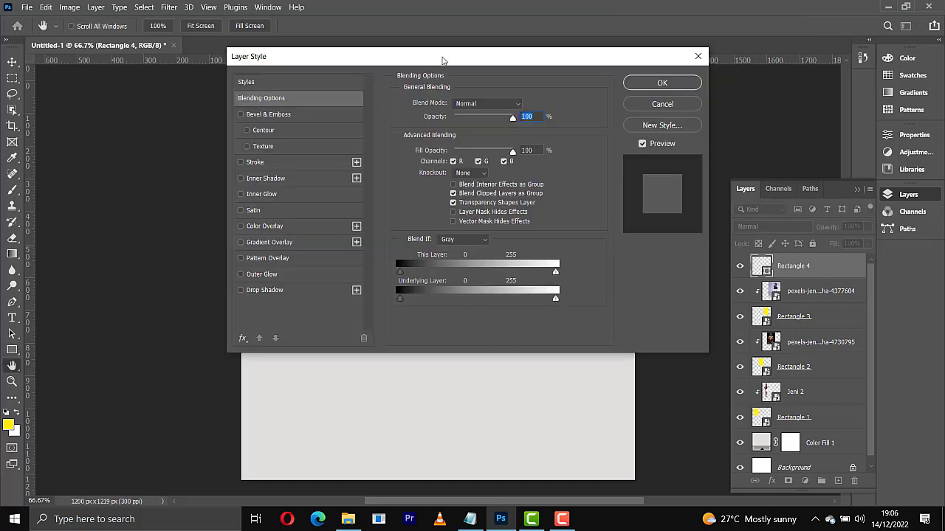
pyautogui.moveTo(443, 60); pyautogui.dragTo(593, 32)
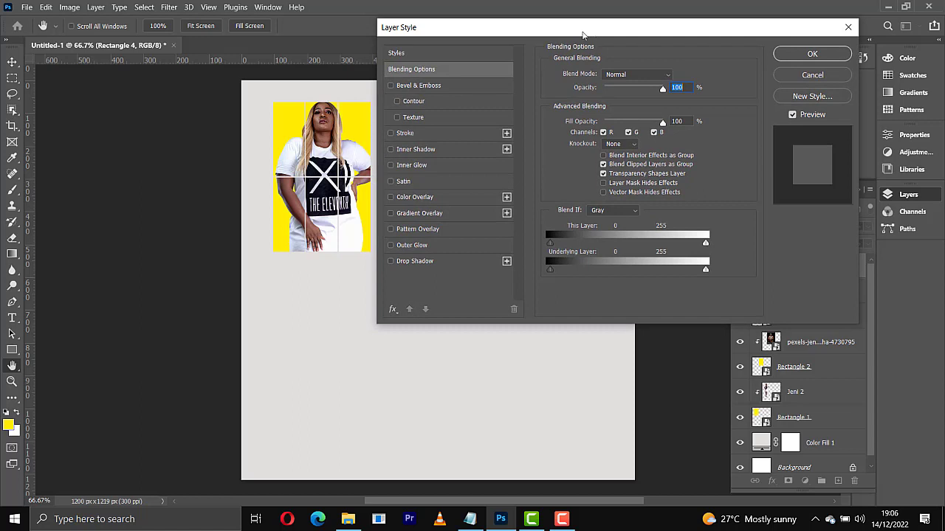
pyautogui.click(391, 262)
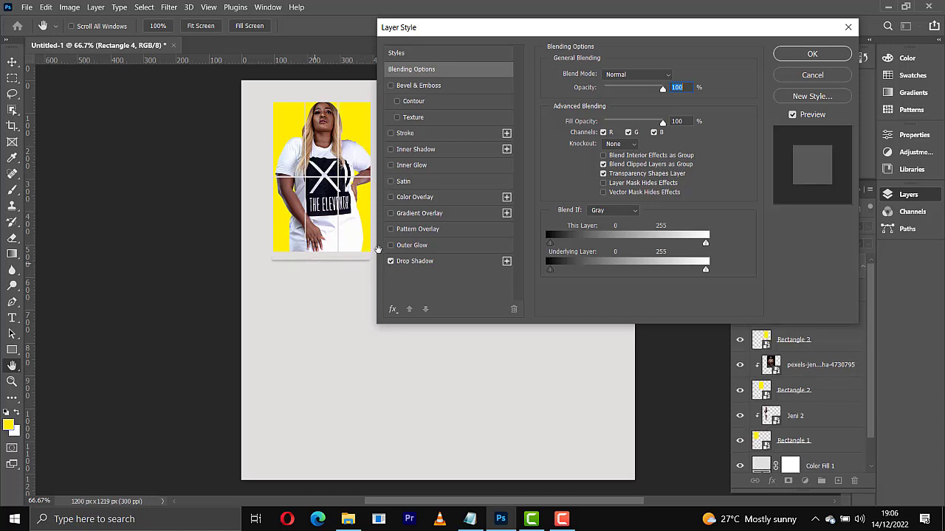
pyautogui.click(418, 262)
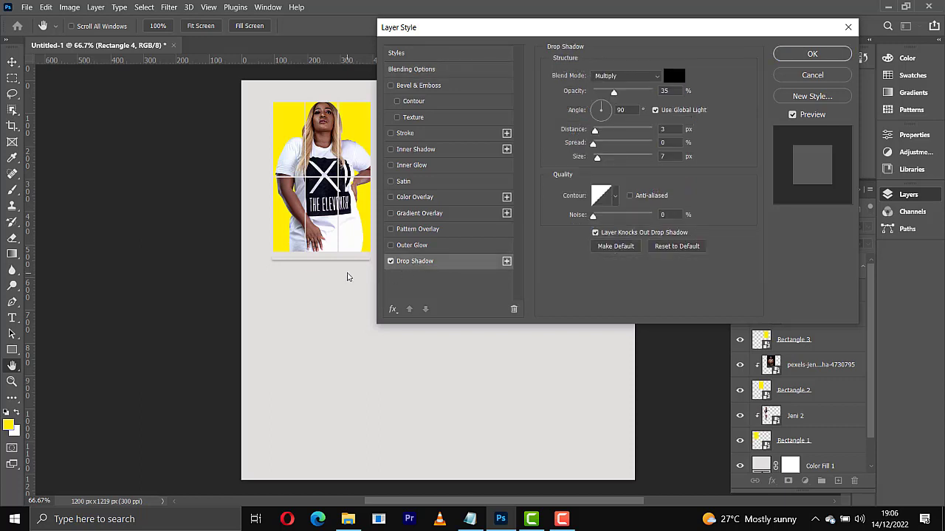
pyautogui.moveTo(351, 280); pyautogui.dragTo(351, 281)
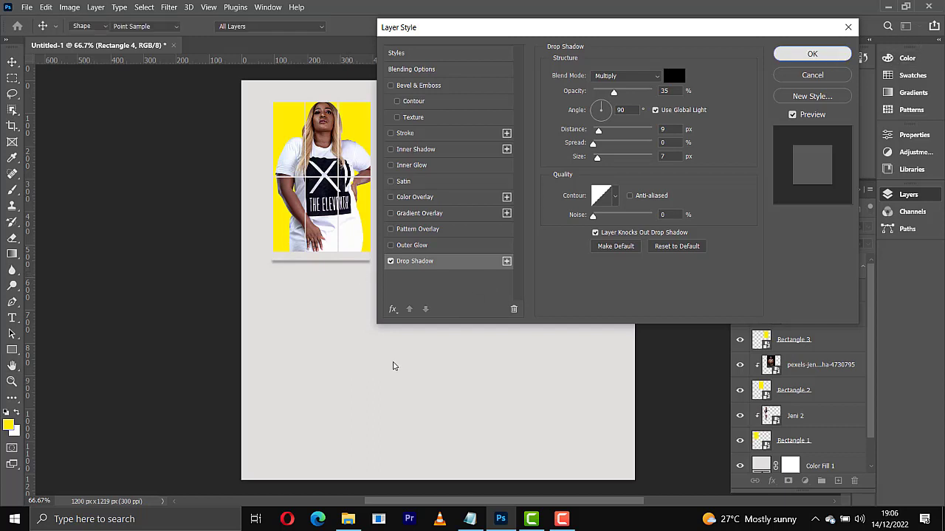
pyautogui.click(812, 55)
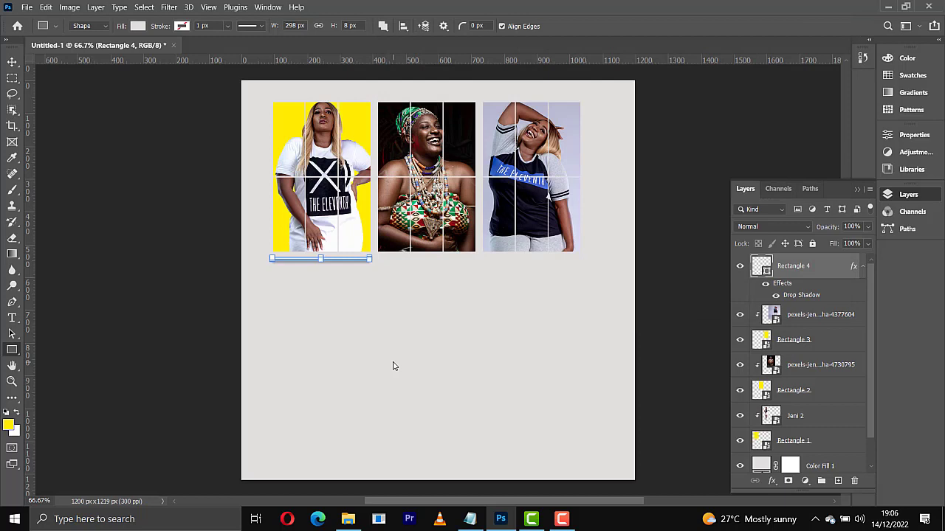
# Move the shadowed bar up against the first photo block's lower edge and align a duplicate of it under the second block.
pyautogui.press('v')
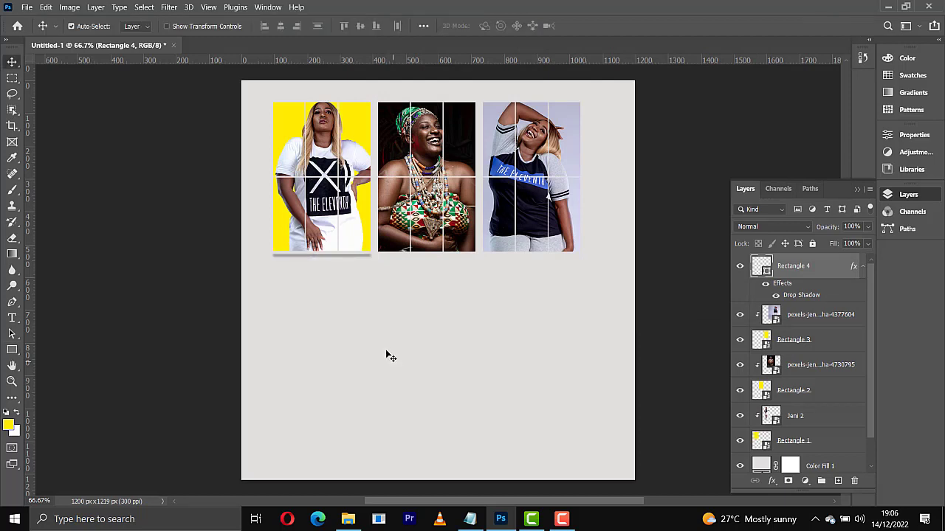
pyautogui.hotkey('ctrl', 'j')
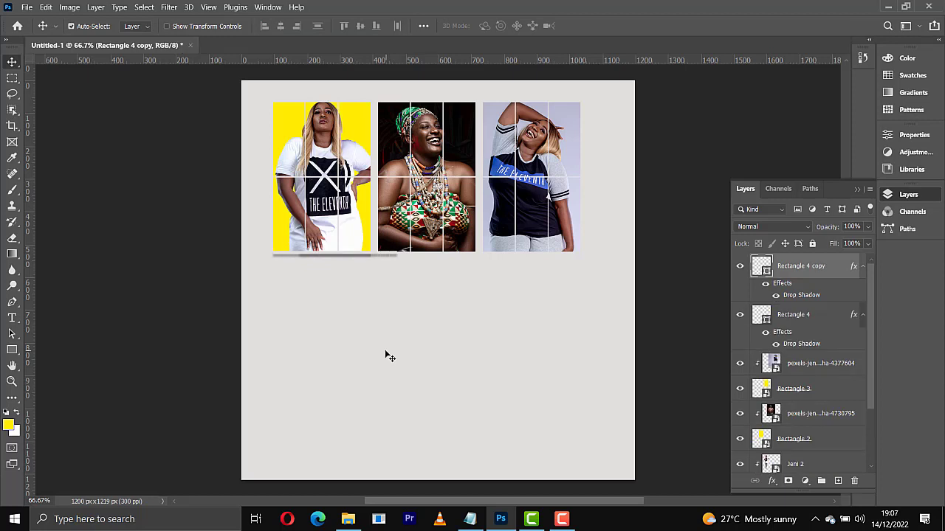
pyautogui.hotkey('shift', 'Right')
pyautogui.hotkey('shift', 'Right')
pyautogui.hotkey('shift', 'Right')
pyautogui.hotkey('shift', 'Right')
pyautogui.hotkey('shift', 'Right')
pyautogui.hotkey('shift', 'Right')
pyautogui.hotkey('shift', 'Right')
pyautogui.hotkey('shift', 'Right')
pyautogui.hotkey('shift', 'Right')
pyautogui.hotkey('shift', 'Right')
pyautogui.hotkey('shift', 'Right')
pyautogui.hotkey('shift', 'Right')
pyautogui.hotkey('shift', 'Right')
pyautogui.hotkey('shift', 'Right')
pyautogui.hotkey('shift', 'Right')
pyautogui.hotkey('shift', 'Right')
pyautogui.hotkey('shift', 'Right')
pyautogui.hotkey('shift', 'Right')
pyautogui.hotkey('shift', 'Right')
pyautogui.hotkey('shift', 'Right')
# Duplicate the shadowed bar once more and align the copy under the third photo block.
pyautogui.hotkey('ctrl', 'j')
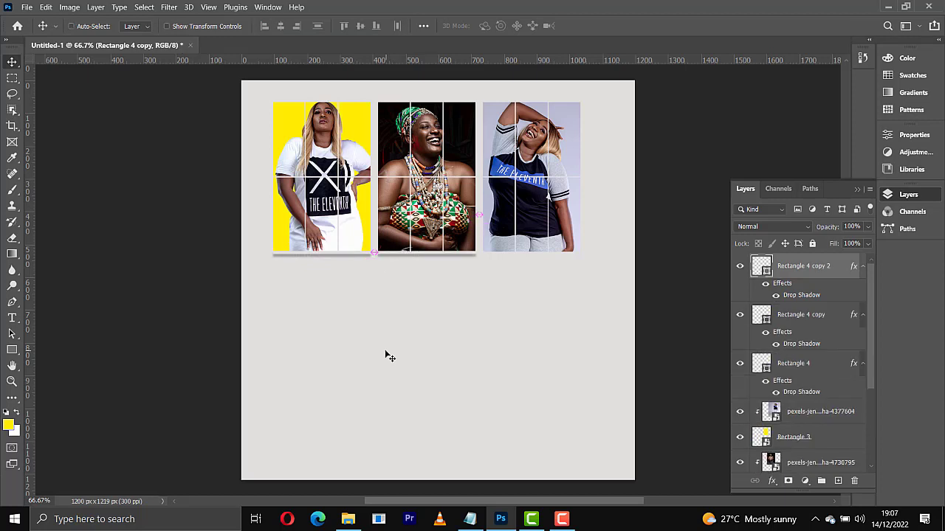
pyautogui.hotkey('shift', 'Right')
pyautogui.hotkey('shift', 'Right')
pyautogui.hotkey('shift', 'Right')
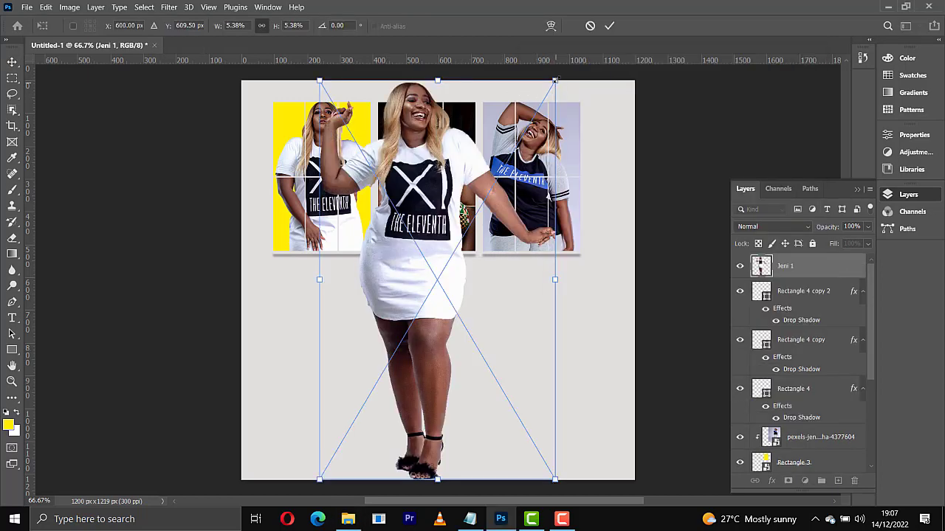
# Resize the placed full-length cutout of the woman and position it below the first two photo blocks, cropped by the canvas edge.
pyautogui.moveTo(555, 80); pyautogui.dragTo(515, 150)
pyautogui.moveTo(388, 314); pyautogui.dragTo(360, 377)
pyautogui.press('Return')
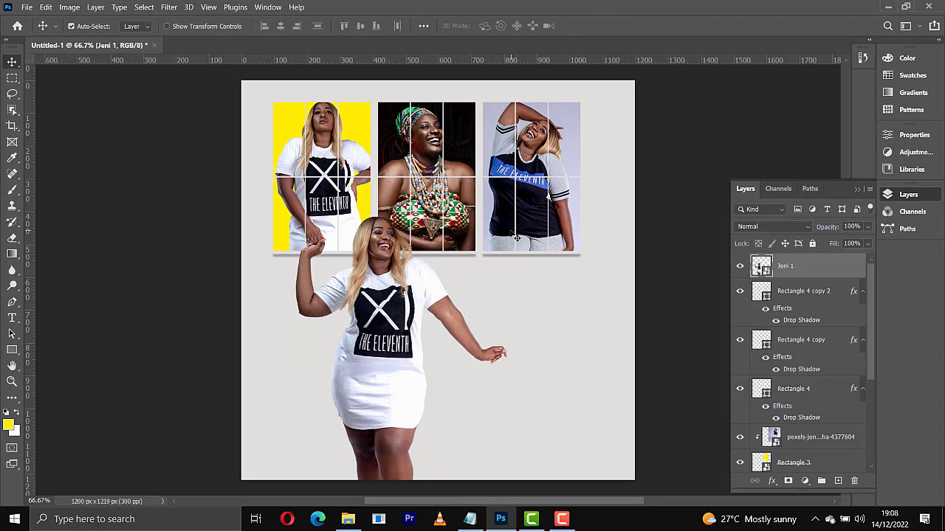
# Add the text "Happy" beneath the cutout's outstretched hand and place a duplicate reading "Birthday" just below it.
pyautogui.click(12, 319)
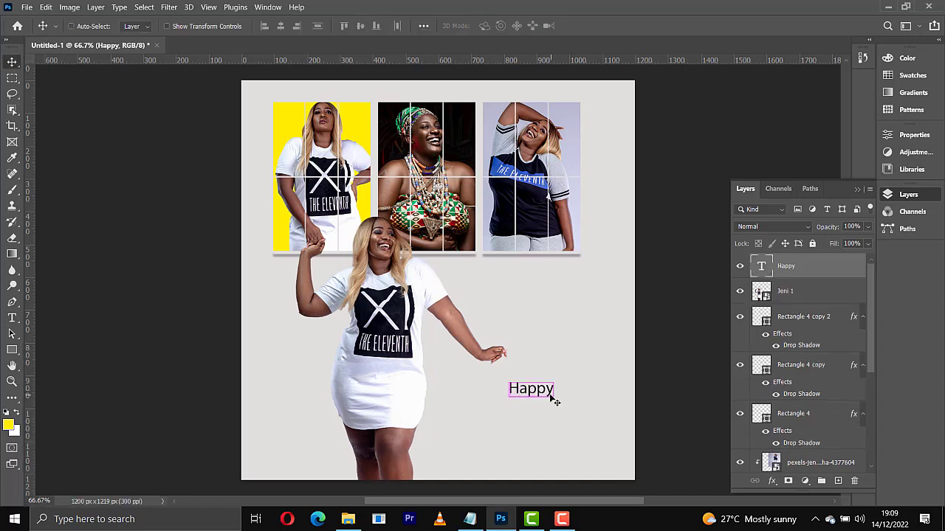
pyautogui.hotkey('ctrl', 'j')
pyautogui.moveTo(536, 396); pyautogui.dragTo(515, 415)
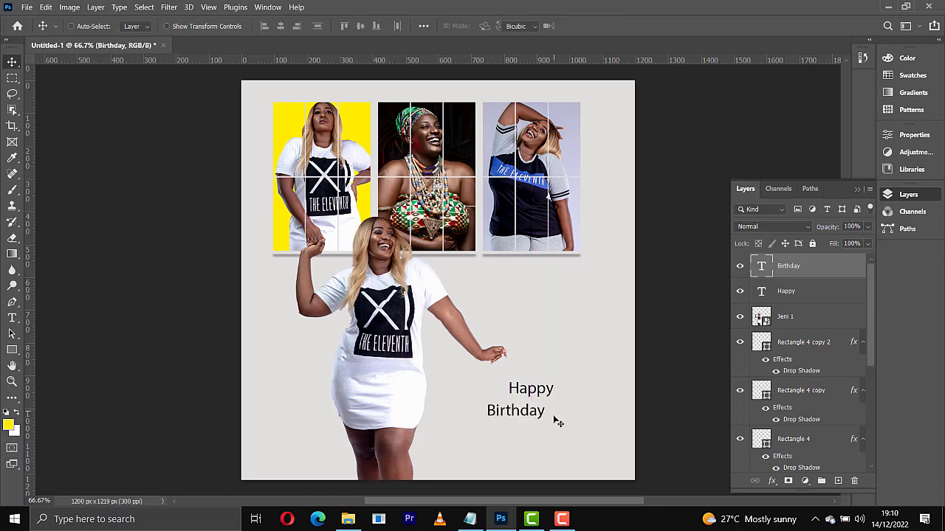
# Scale up "Birthday" to about 24.5 pt and set it directly beneath "Happy".
pyautogui.hotkey('ctrl', 't')
pyautogui.moveTo(546, 402); pyautogui.dragTo(611, 381)
pyautogui.press('Return')
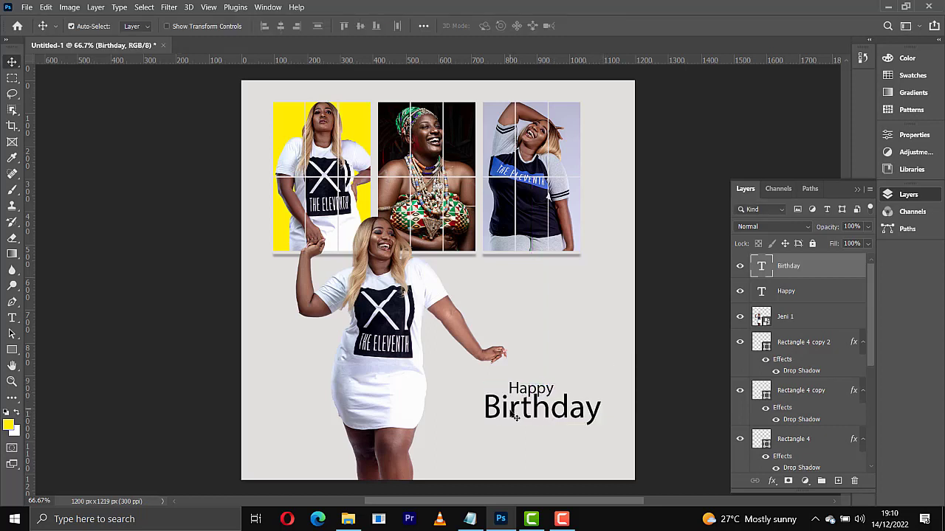
pyautogui.moveTo(513, 417); pyautogui.dragTo(513, 420)
# Make "Birthday" bold and shift "Happy" closer to the start of that word.
pyautogui.press('t')
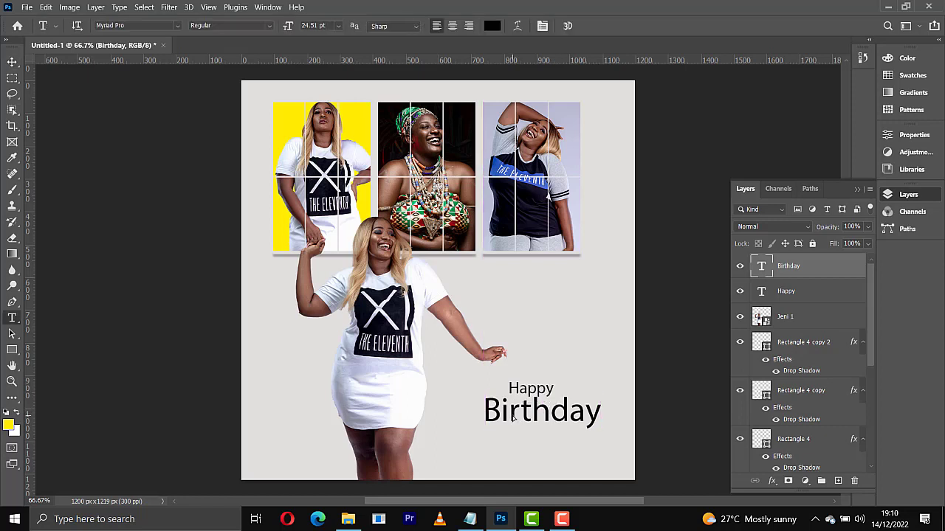
pyautogui.click(269, 27)
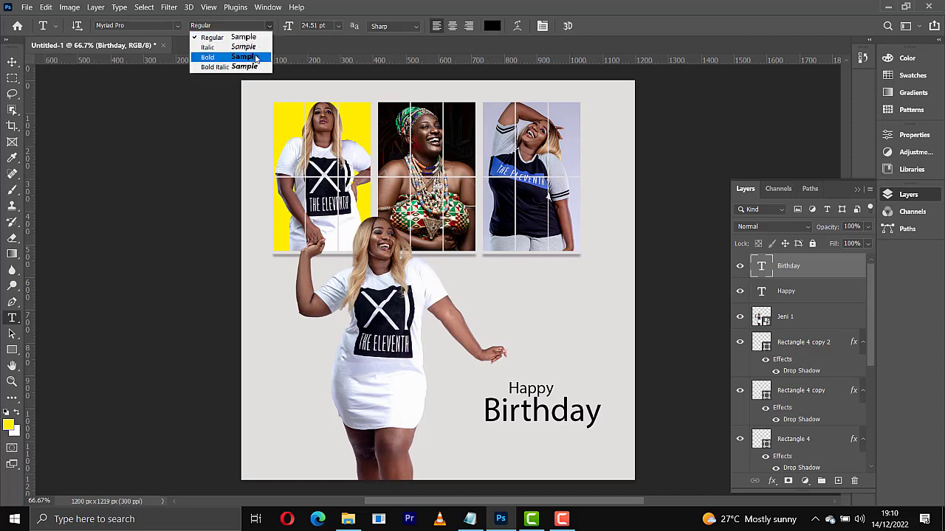
pyautogui.click(251, 57)
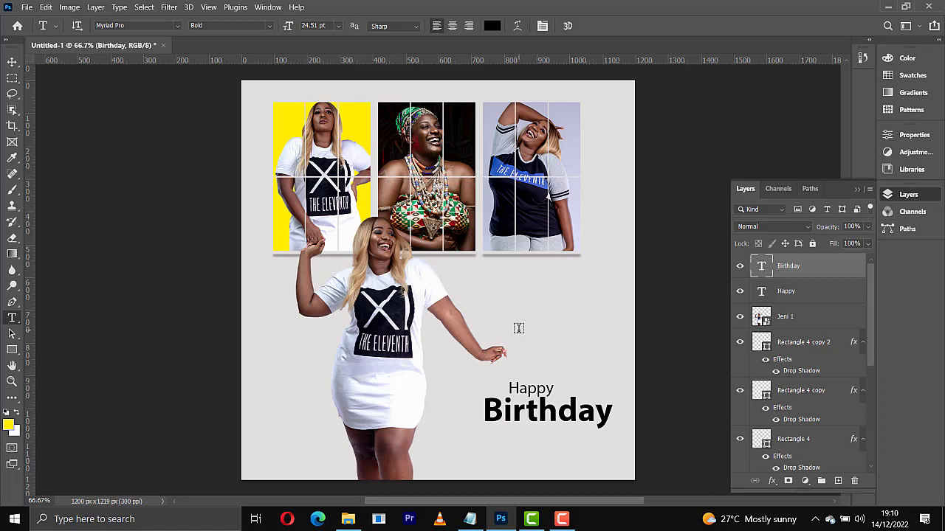
pyautogui.press('v')
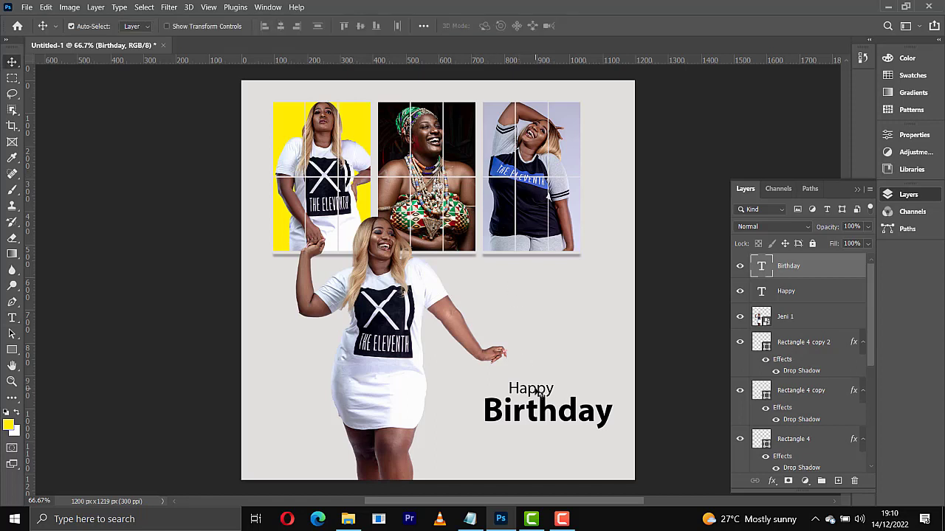
pyautogui.moveTo(539, 394); pyautogui.dragTo(520, 391)
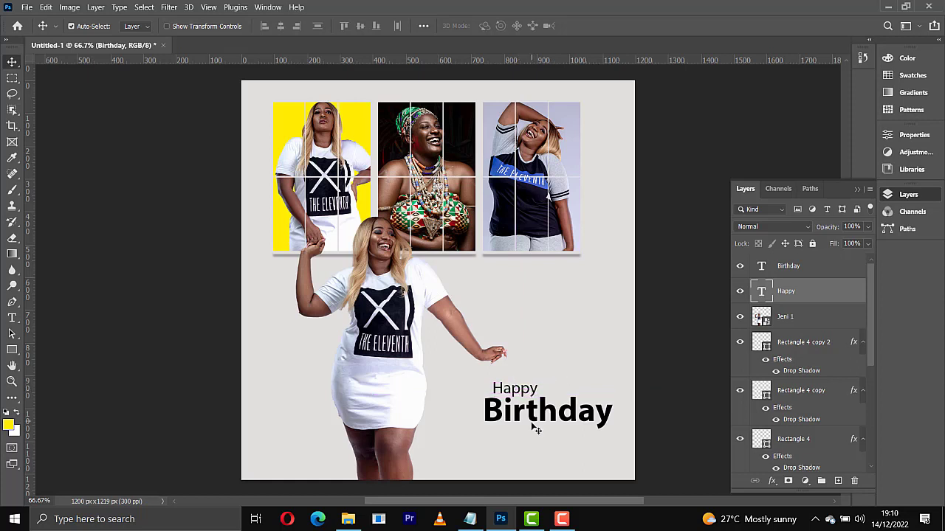
# Set the letters "irth" in "Birthday" to 16 pt and move "Happy" down into the gap just above them.
pyautogui.click(524, 420)
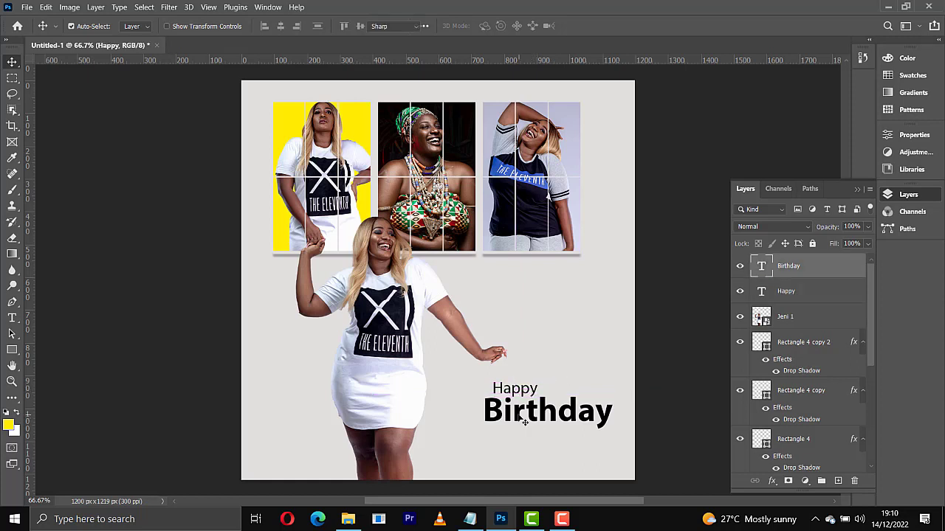
pyautogui.doubleClick(526, 419)
pyautogui.moveTo(558, 413); pyautogui.dragTo(506, 416)
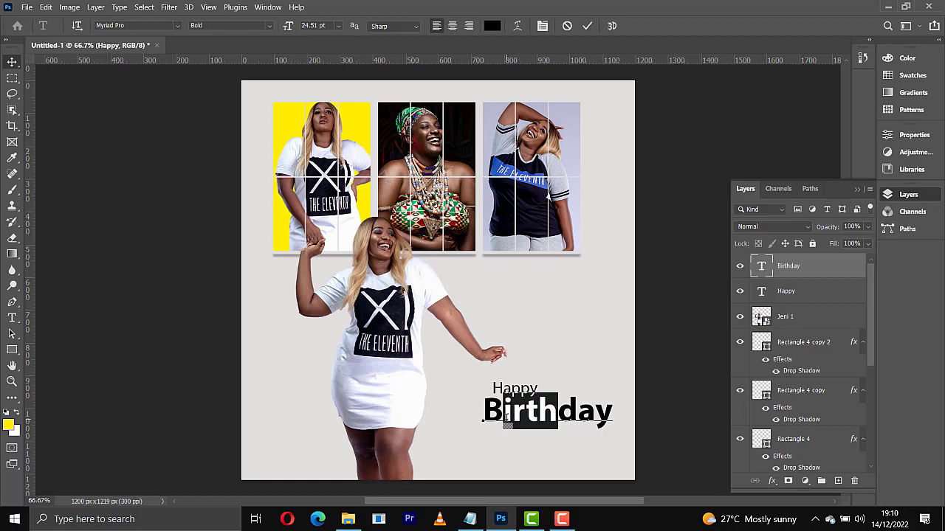
pyautogui.click(339, 26)
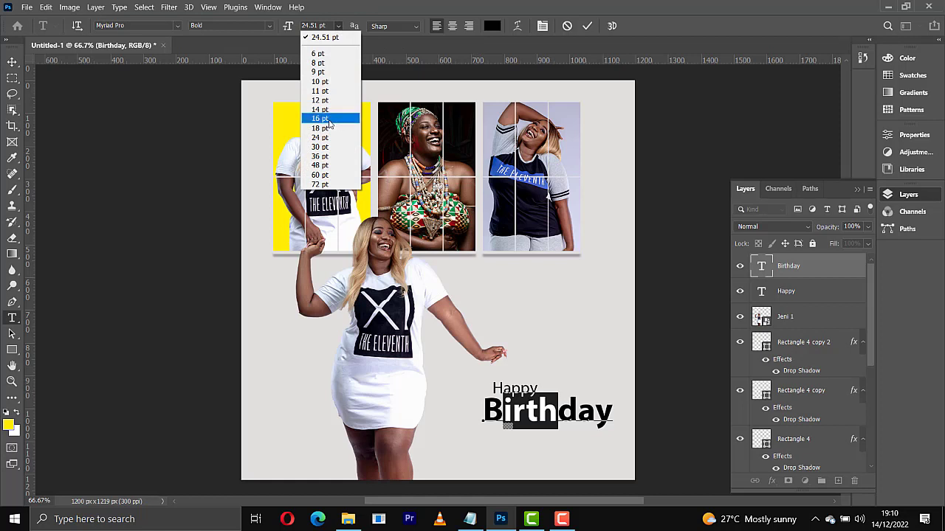
pyautogui.click(329, 119)
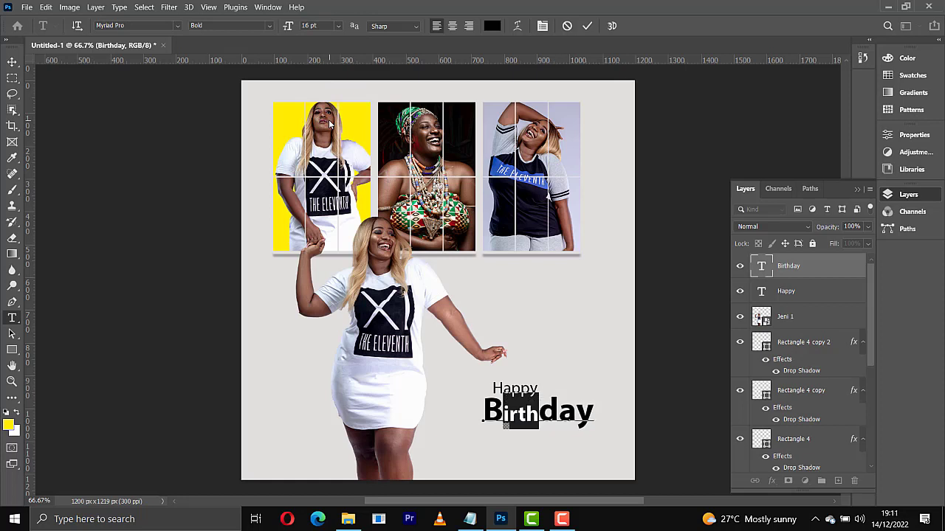
pyautogui.click(587, 26)
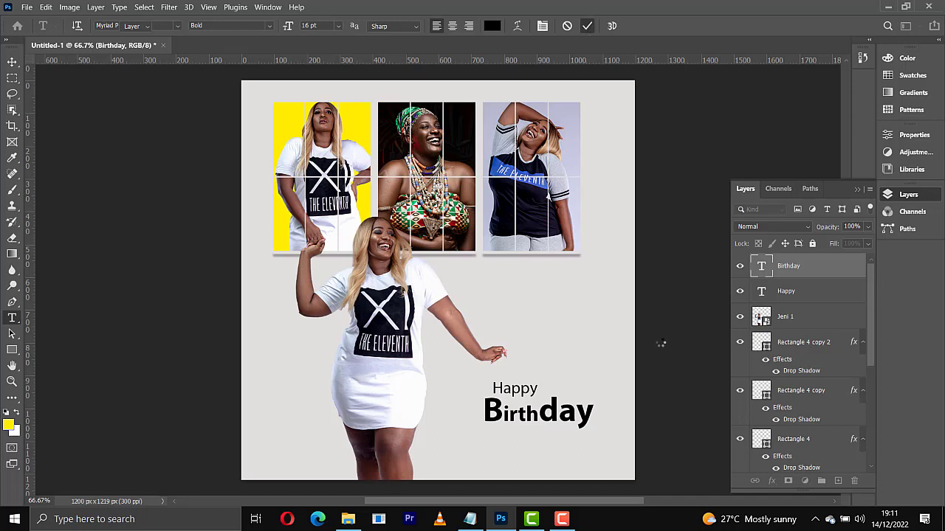
pyautogui.press('v')
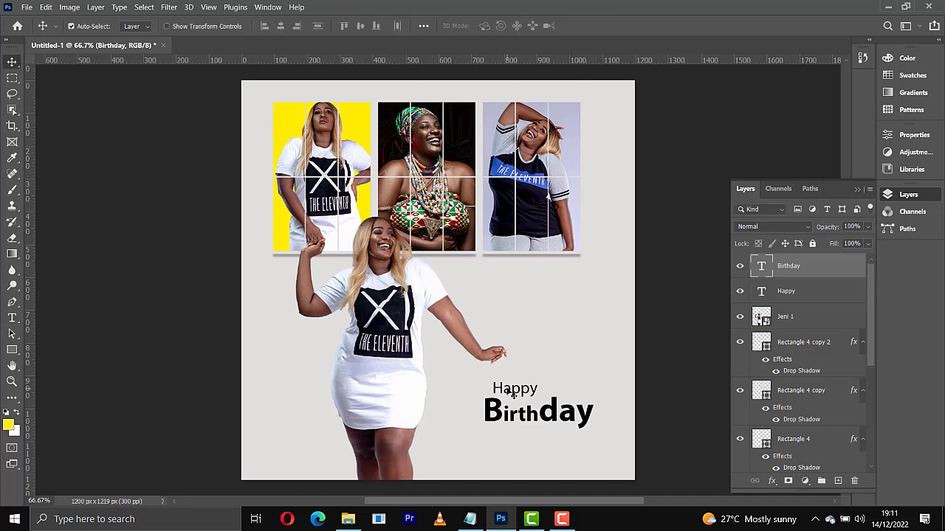
pyautogui.moveTo(515, 395); pyautogui.dragTo(524, 402)
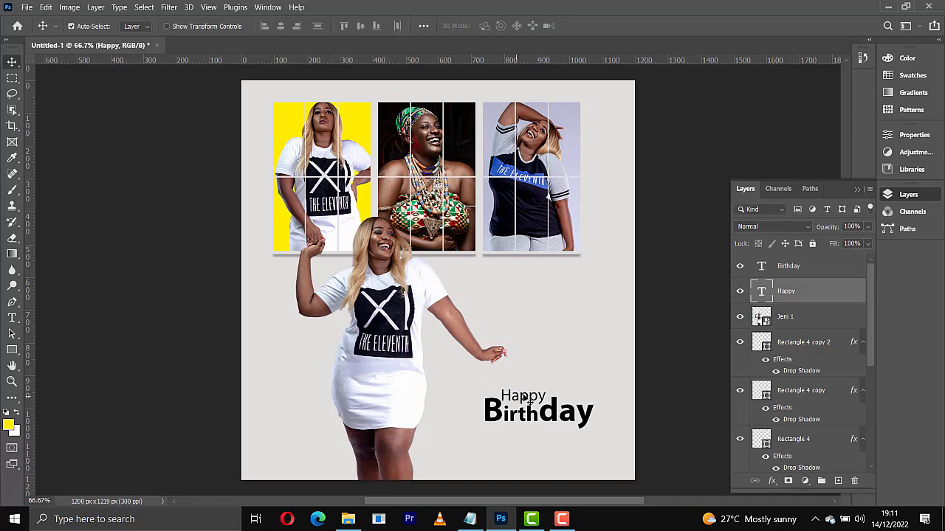
# Recolour "Happy" with the dark blue CMYK swatch.
pyautogui.click(910, 76)
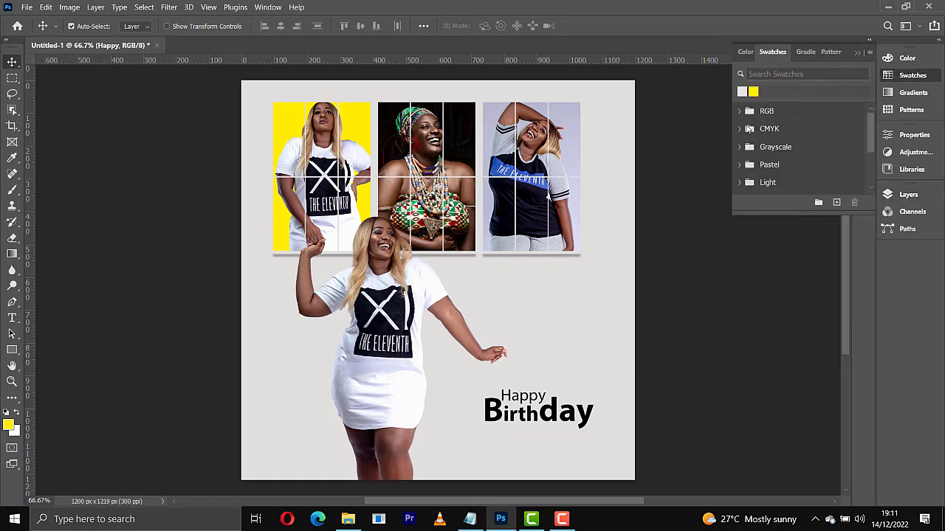
pyautogui.click(739, 129)
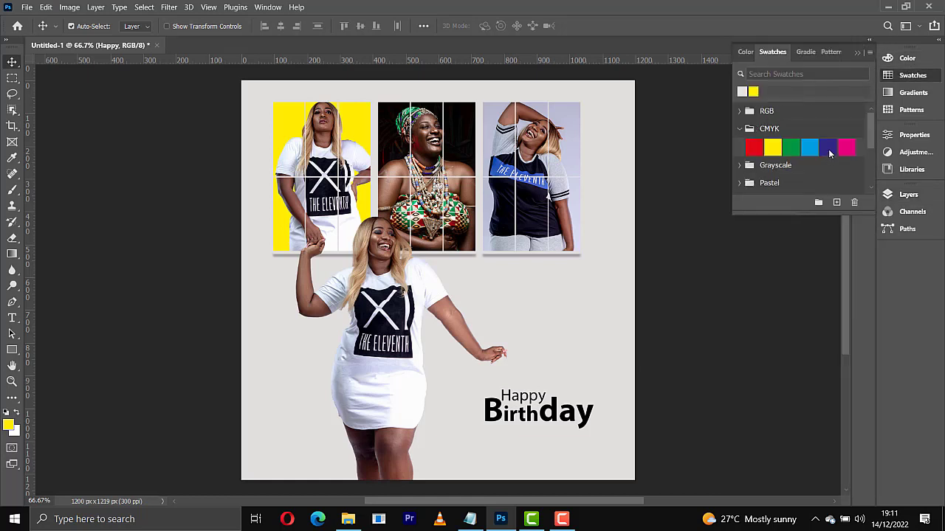
pyautogui.click(830, 148)
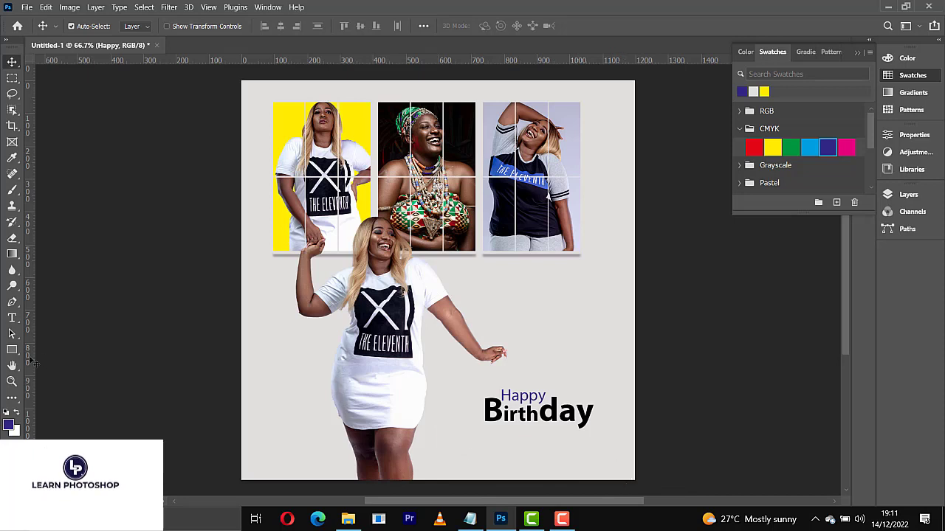
# Below "Birthday", add "May each of your days be filled with Joy and peace from the Lord. May all your wishes come to pass. Have the most glorious birthday.".
pyautogui.click(14, 317)
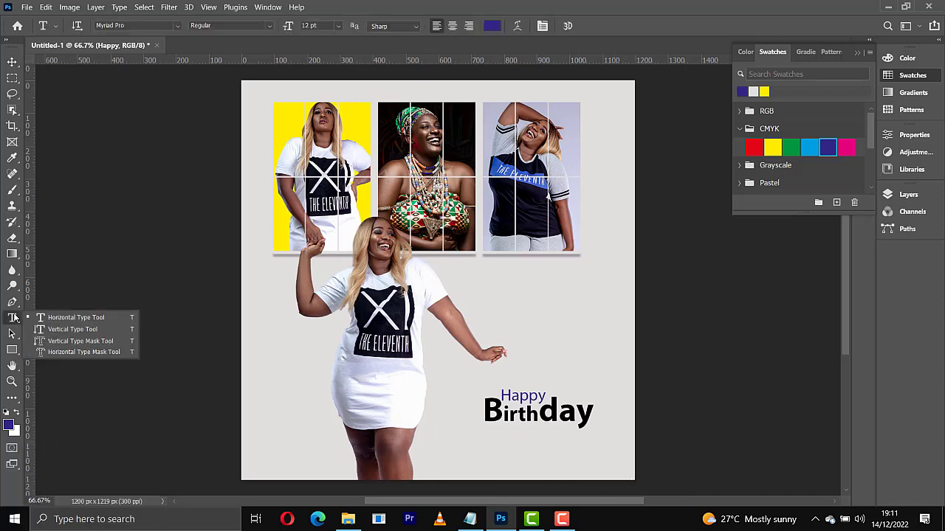
pyautogui.click(67, 318)
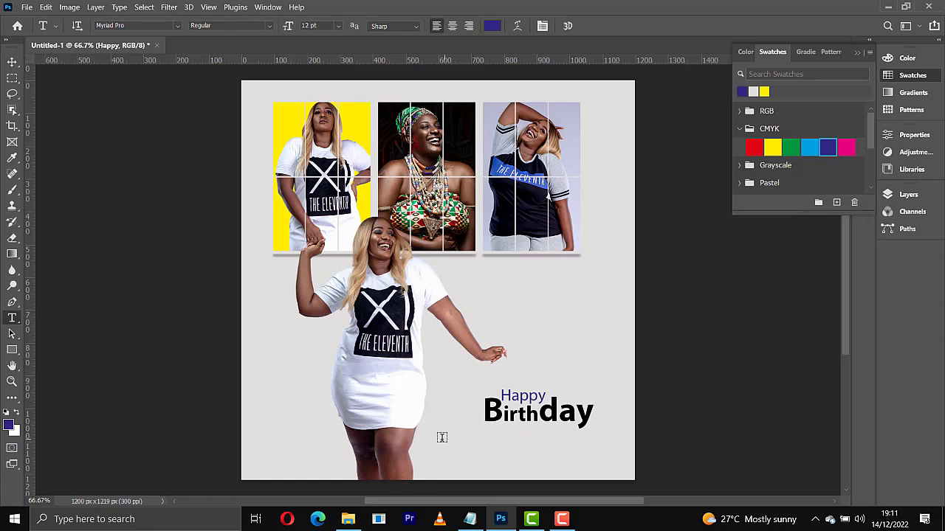
pyautogui.moveTo(439, 437); pyautogui.dragTo(628, 473)
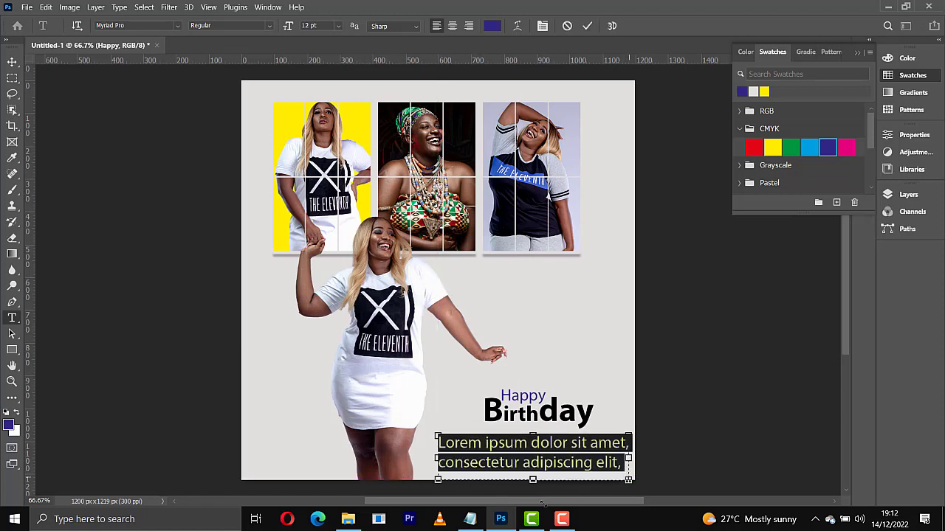
pyautogui.write('May each of your days be filled with Joy and peace from the Lord. May all your wishes come to pass. Have the most glorious birthday.')
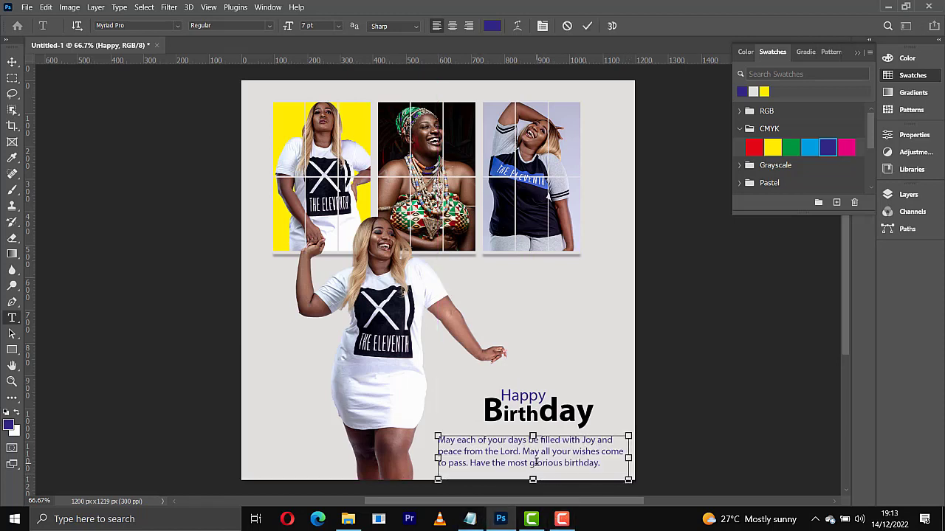
# Recolour the 7 pt message paragraph black and scale down the dark blue full-name text beside the standing cutout.
pyautogui.hotkey('ctrl', 'a')
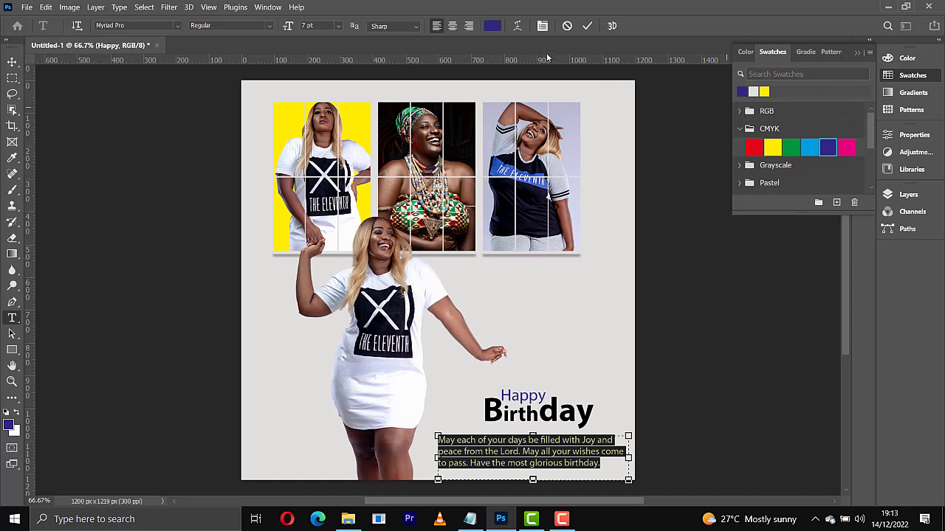
pyautogui.click(491, 26)
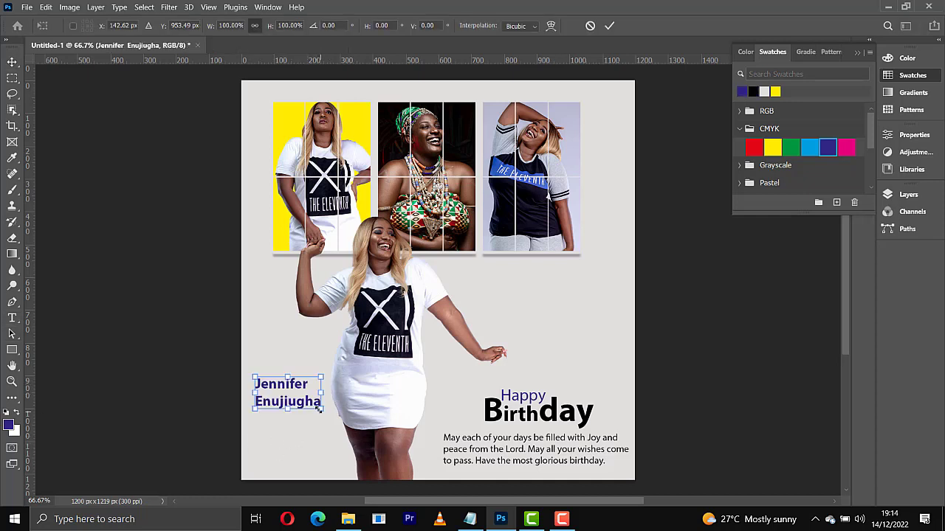
pyautogui.moveTo(319, 408); pyautogui.dragTo(309, 404)
pyautogui.press('Return')
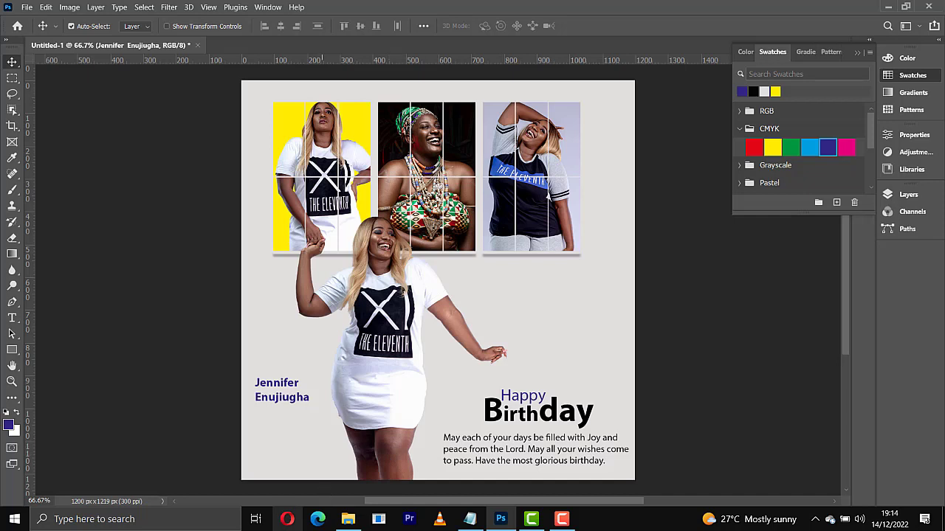
# Place the Confetti image from the New folder, scale it to about 121%, and position it in the canvas's lower-left corner.
pyautogui.click(352, 519)
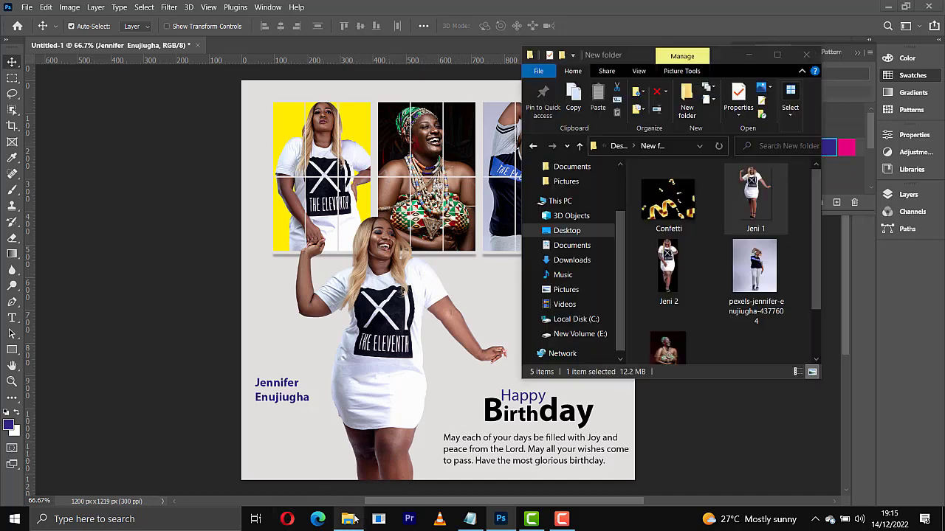
pyautogui.click(672, 196)
pyautogui.moveTo(651, 212); pyautogui.dragTo(296, 437)
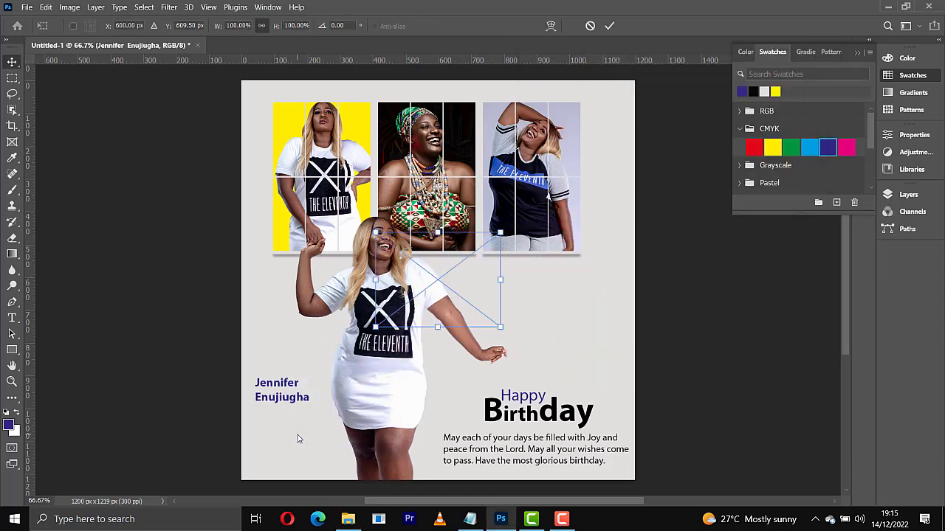
pyautogui.moveTo(489, 274); pyautogui.dragTo(370, 438)
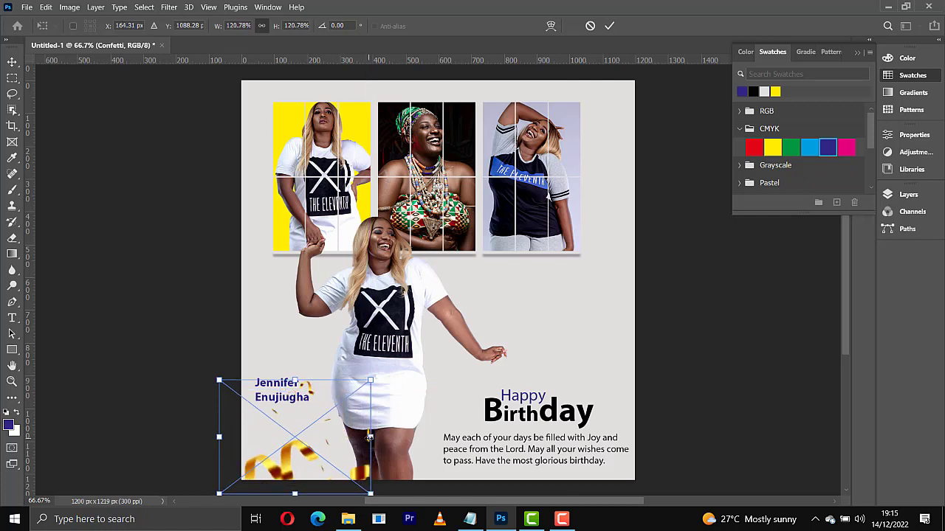
pyautogui.press('Return')
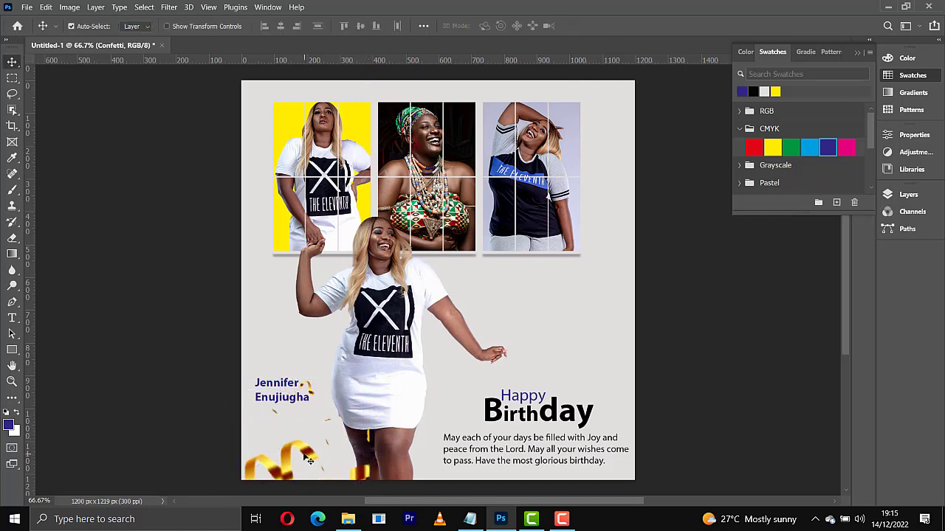
pyautogui.moveTo(306, 448); pyautogui.dragTo(301, 448)
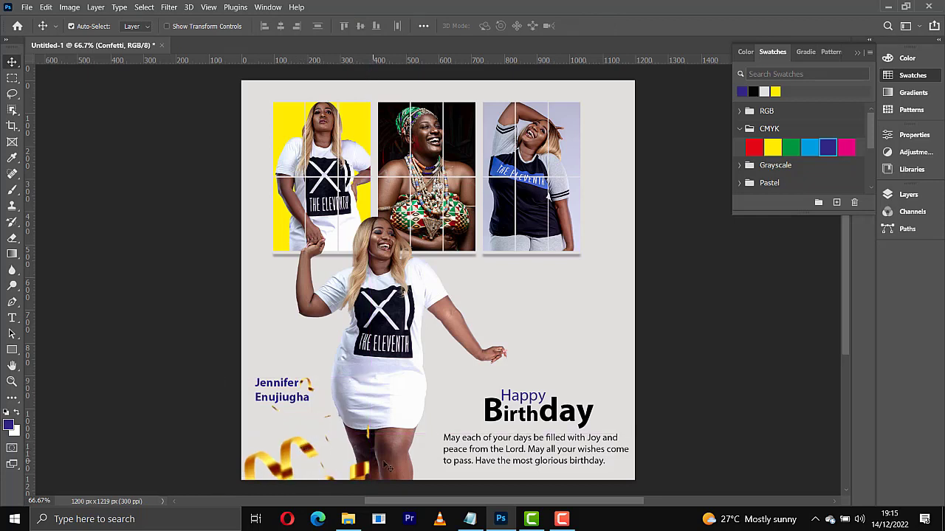
# Duplicate the confetti, move the copy to the canvas's lower-right corner and flip it horizontally.
pyautogui.hotkey('ctrl', 'j')
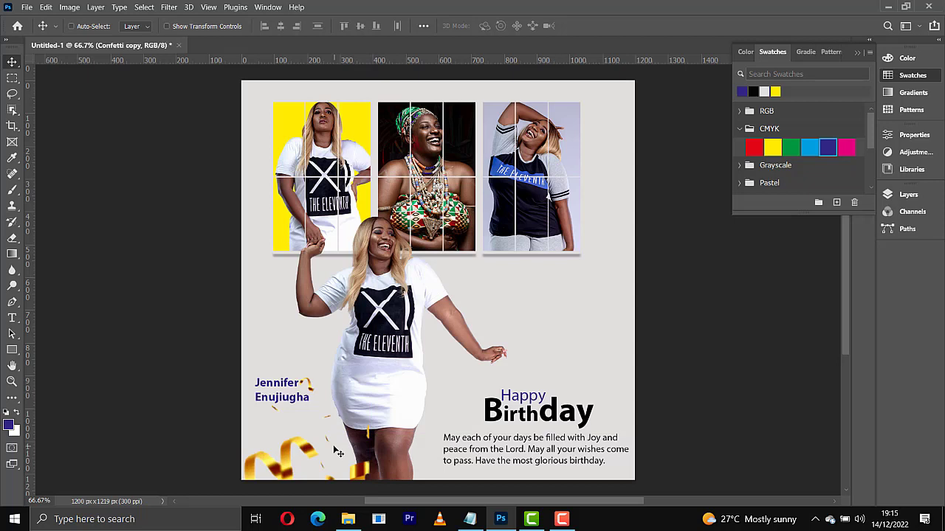
pyautogui.moveTo(397, 455); pyautogui.dragTo(602, 441)
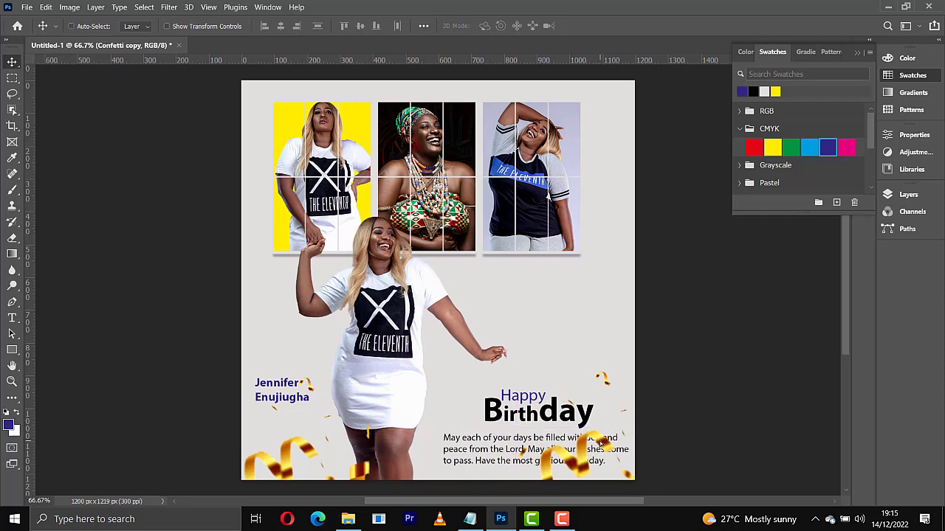
pyautogui.hotkey('ctrl', 't')
pyautogui.rightClick(601, 441)
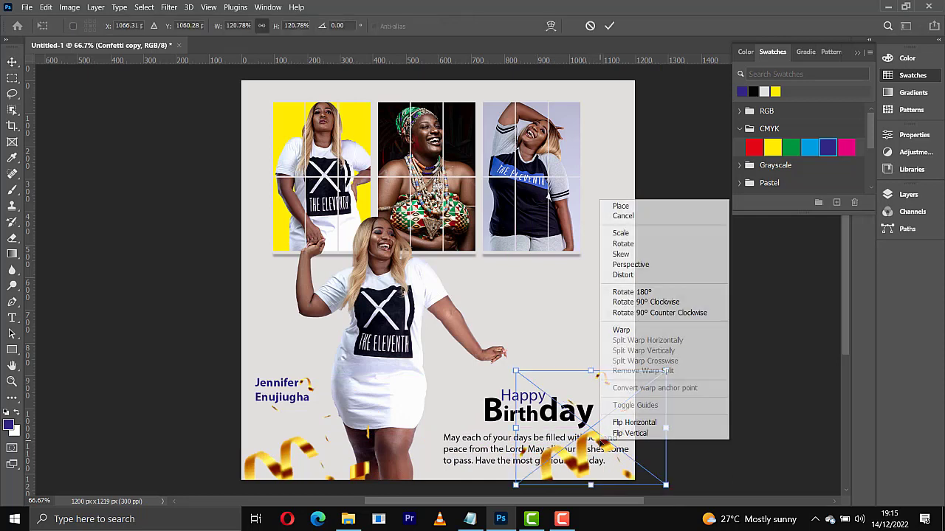
pyautogui.click(634, 423)
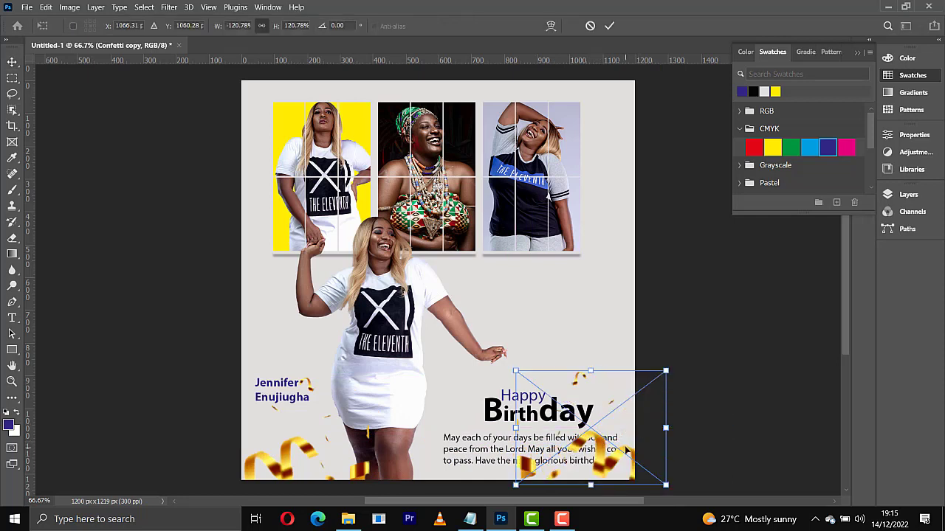
pyautogui.press('Return')
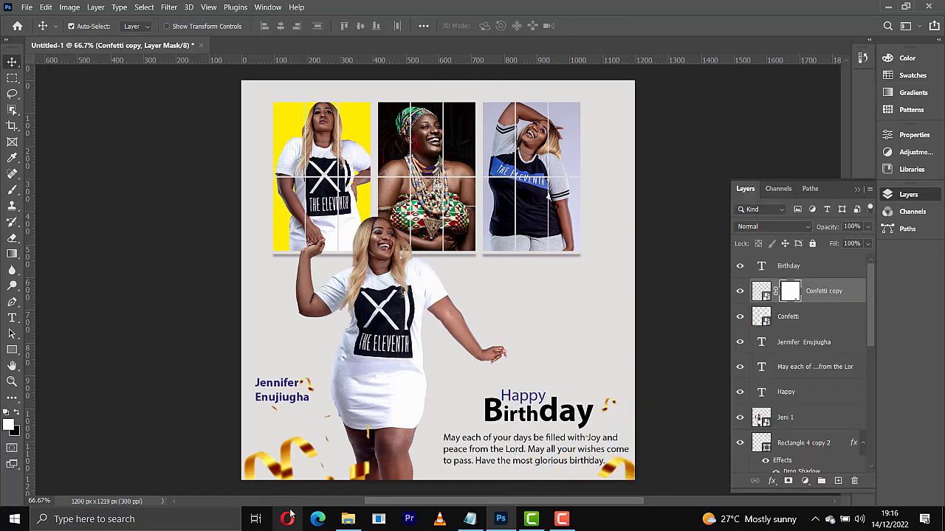